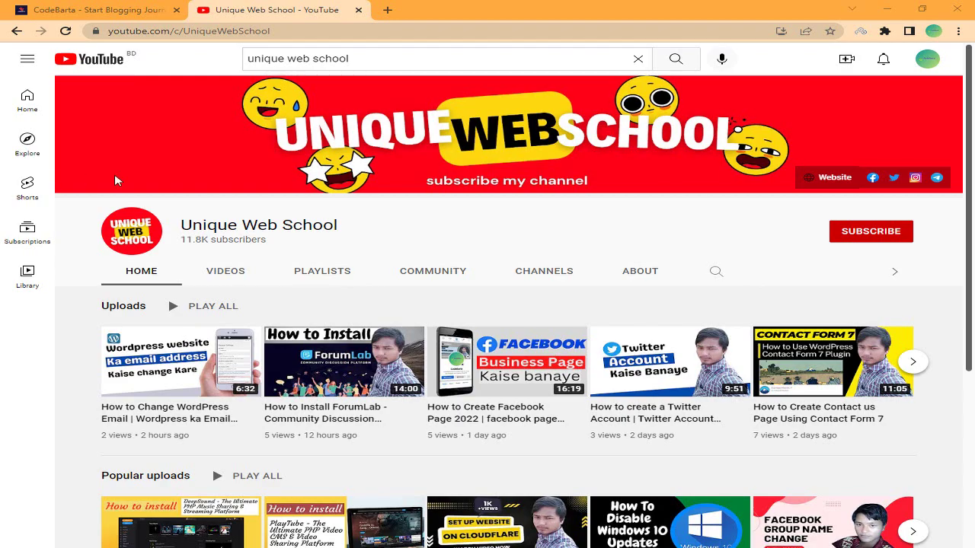
- Open the Reading settings in the CodeBarta site's WordPress admin area
drag(50, 9, 265, 16)
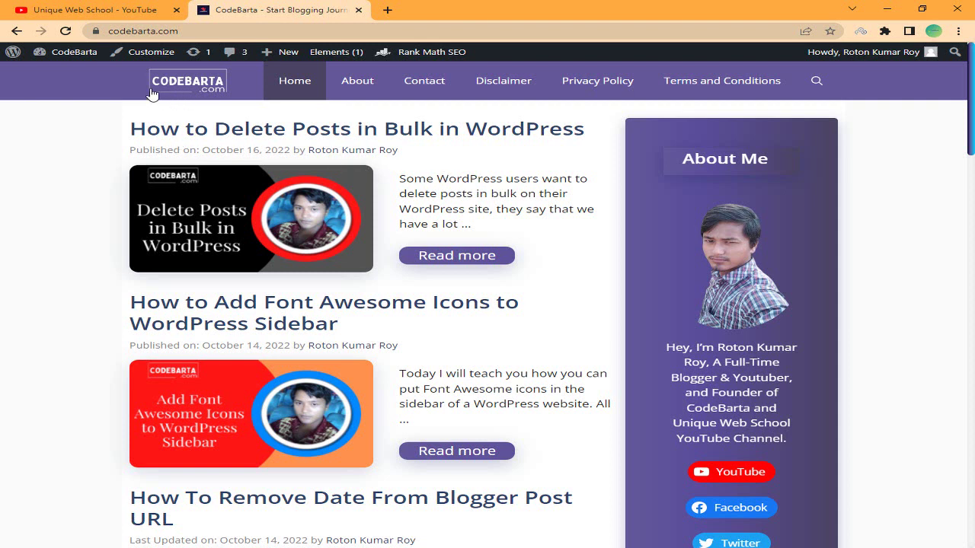
click(98, 61)
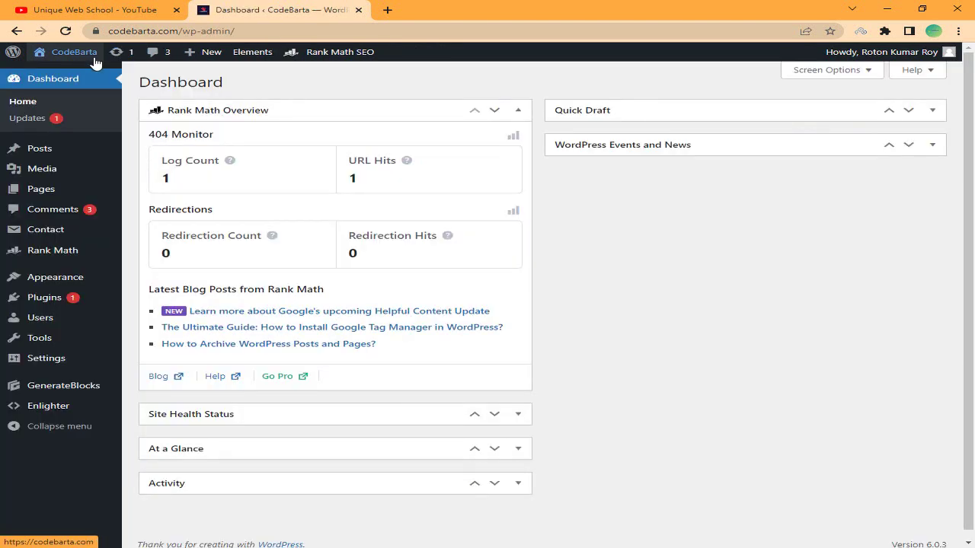
mouse_move(35, 366)
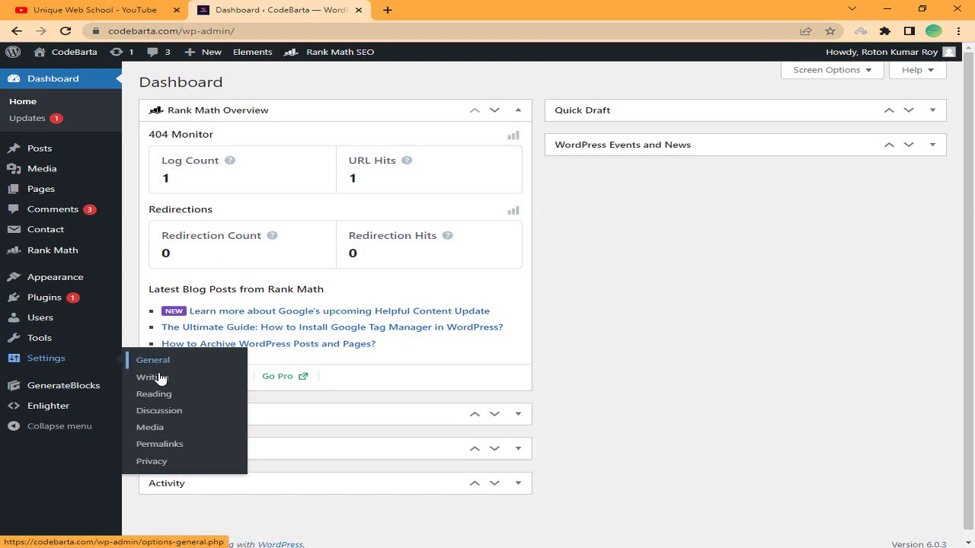
click(162, 401)
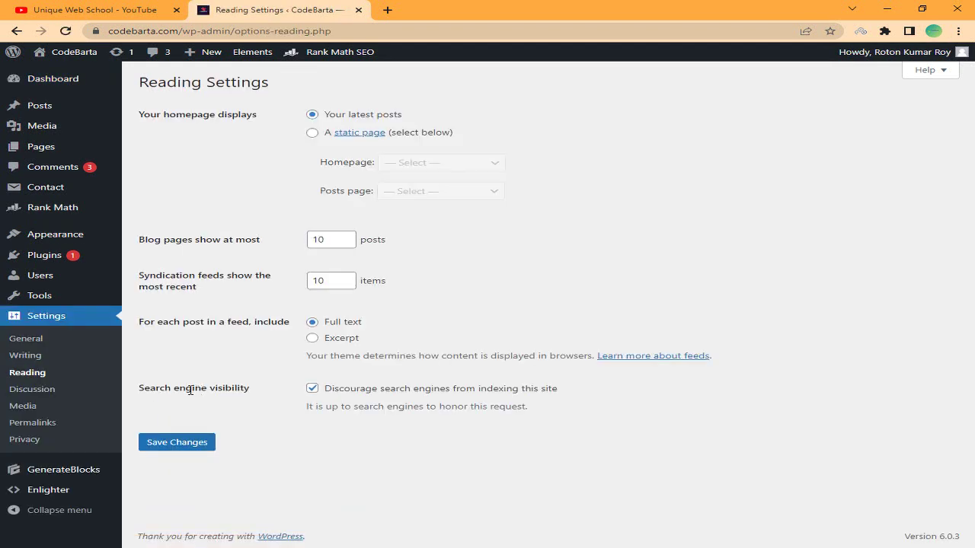
- Turn off "Discourage search engines from indexing this site" and save the Reading settings
drag(137, 390, 206, 390)
click(198, 390)
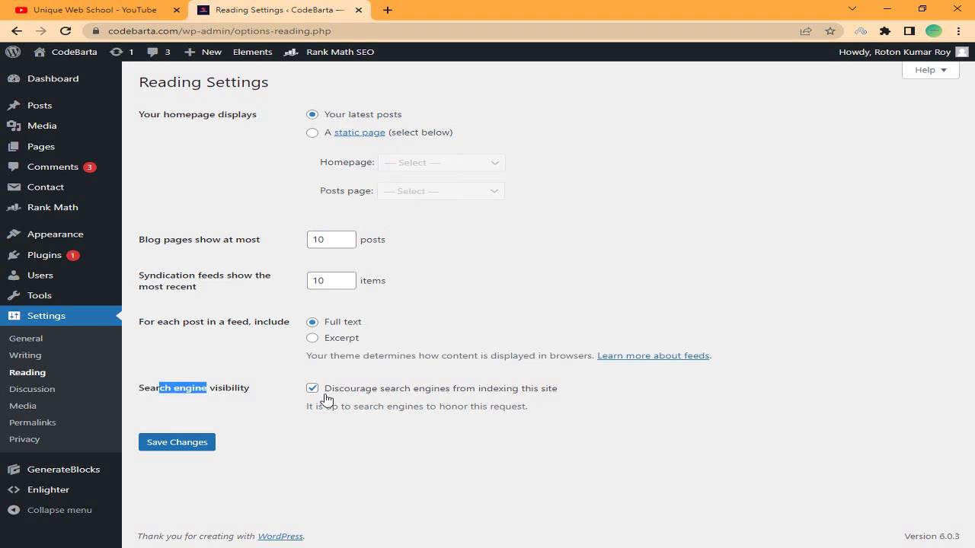
click(288, 395)
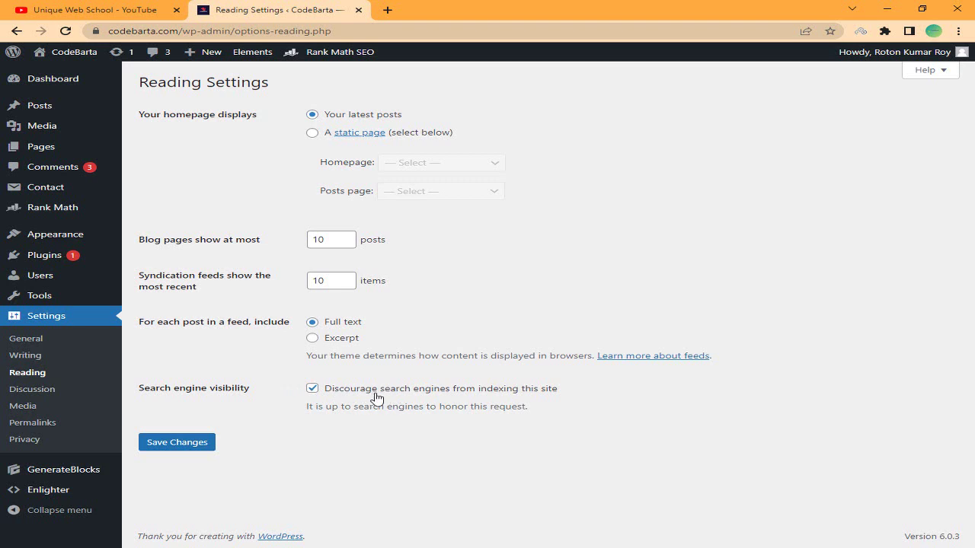
click(310, 391)
click(174, 446)
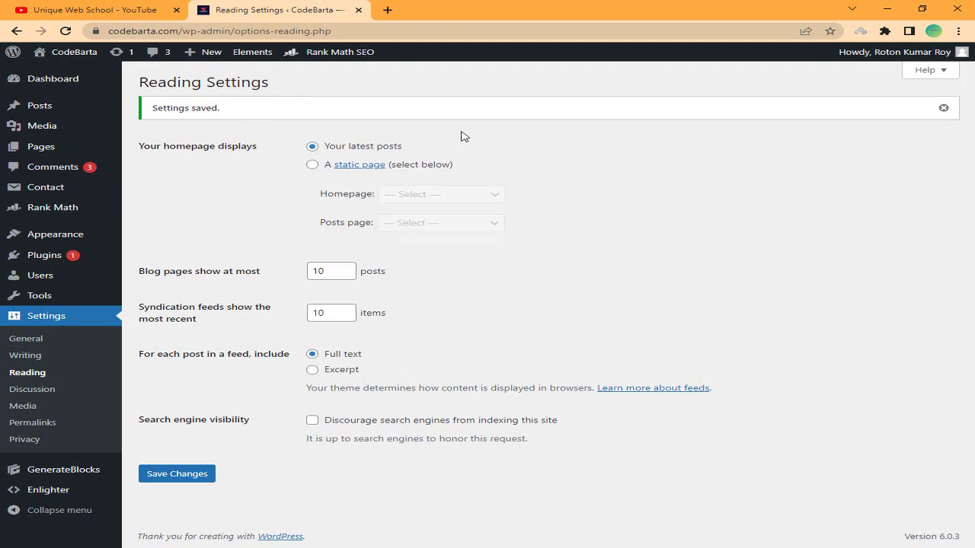
- Search Google for "webmaster tools" in a new browser tab and open the Google Search Console Tools result
click(387, 10)
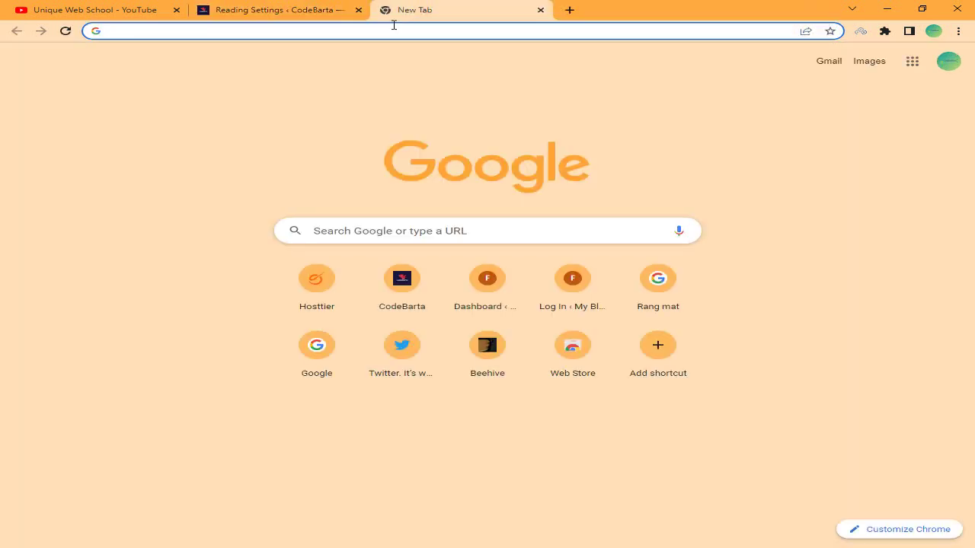
text(w)
click(320, 56)
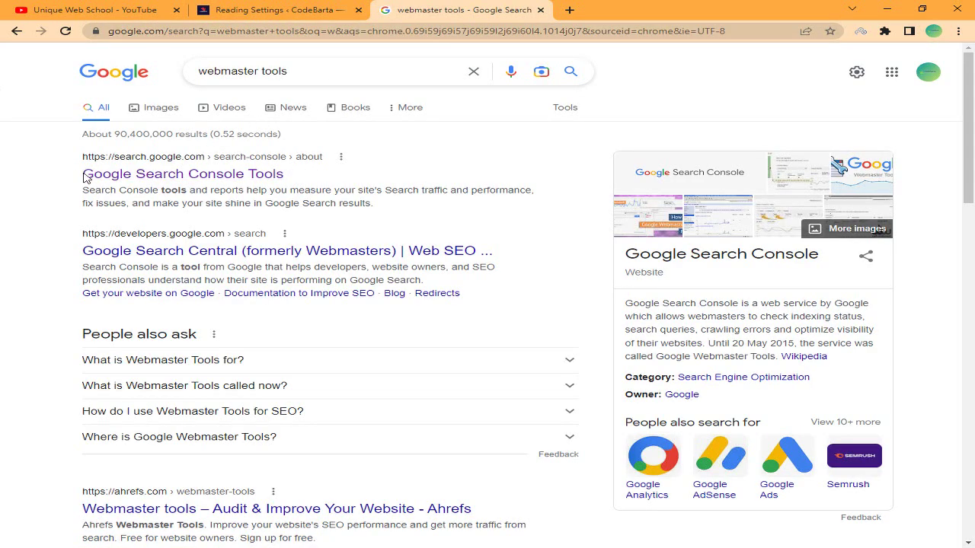
click(183, 176)
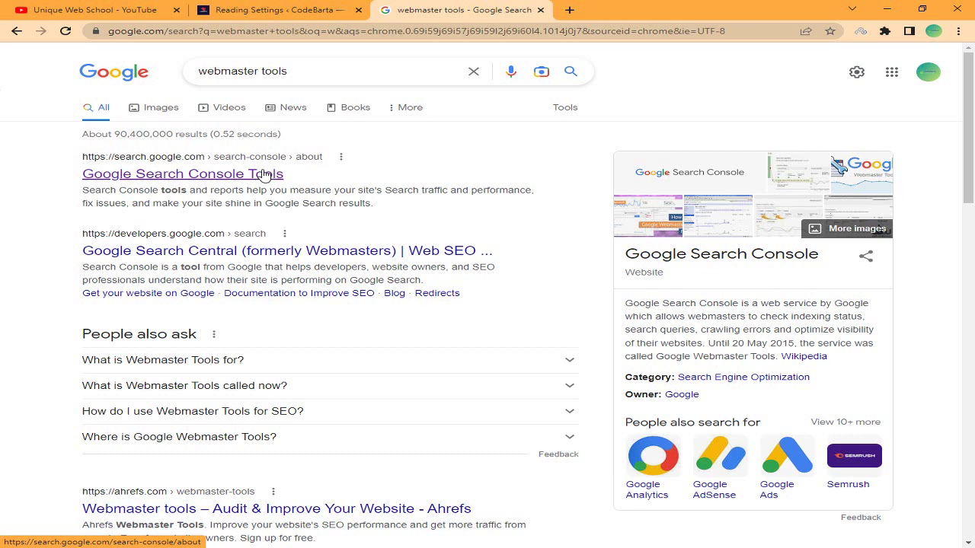
click(227, 175)
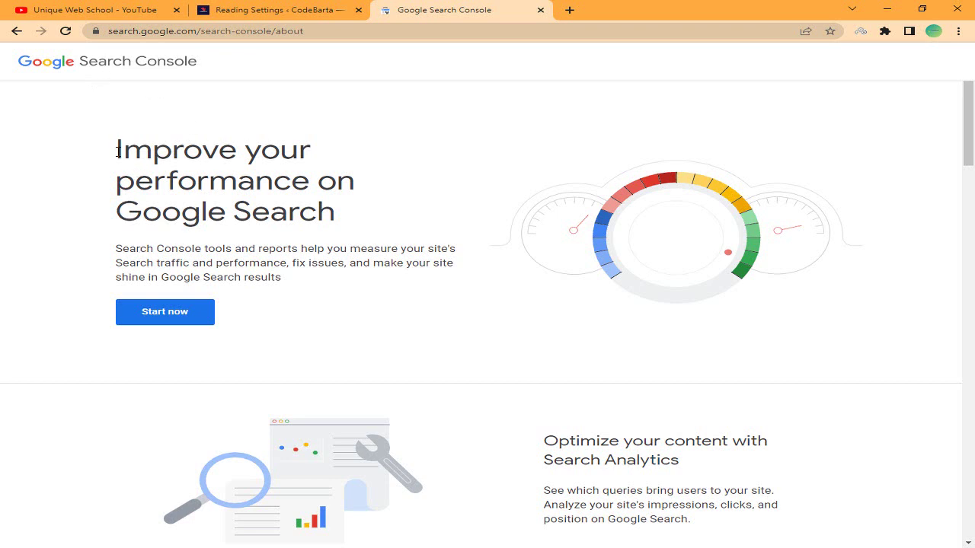
- Look over the Search Console introduction page and start the service to reach the property type selection
drag(118, 150, 292, 212)
click(333, 204)
scroll(275, 209, down, 4)
scroll(311, 211, up, 4)
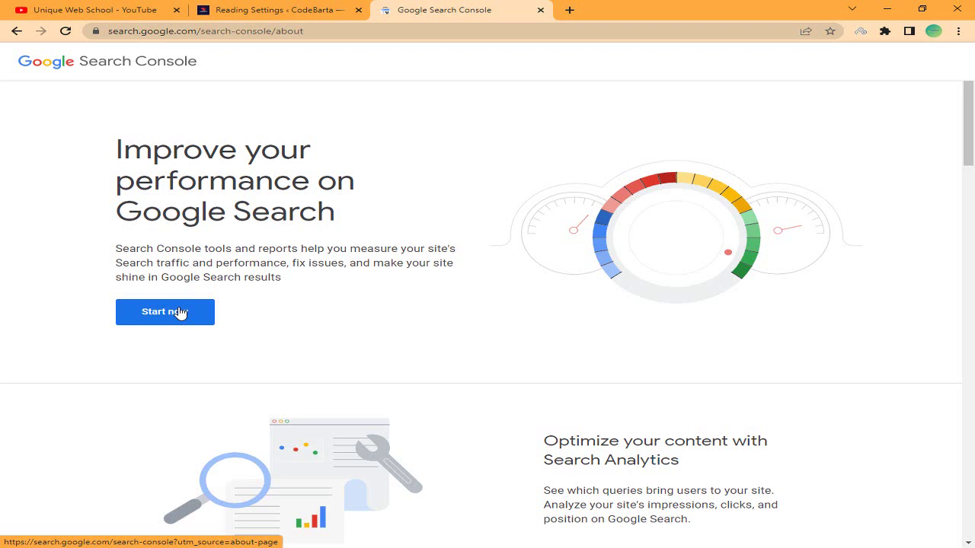
click(180, 313)
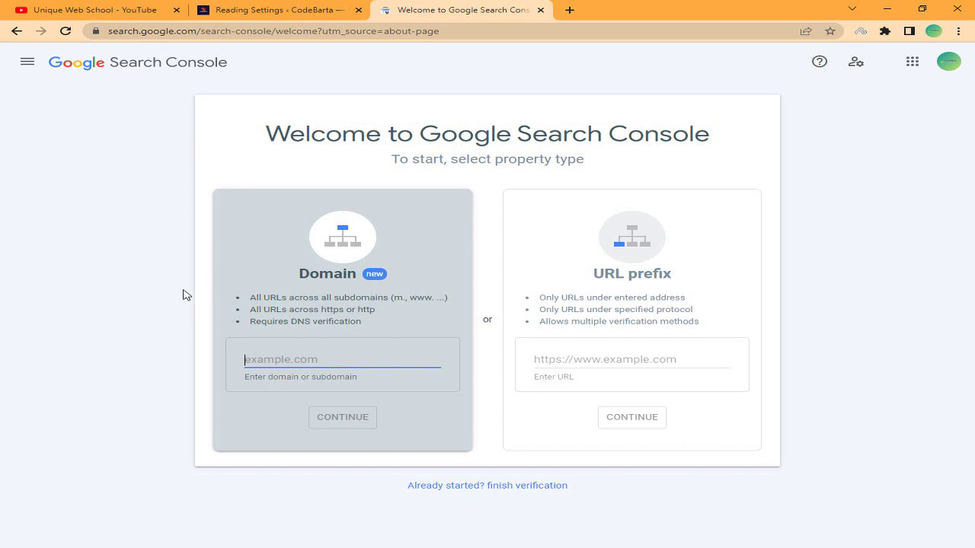
- Compare the coverage and verification requirements listed for the Domain and URL prefix property types
drag(367, 135, 418, 135)
click(607, 140)
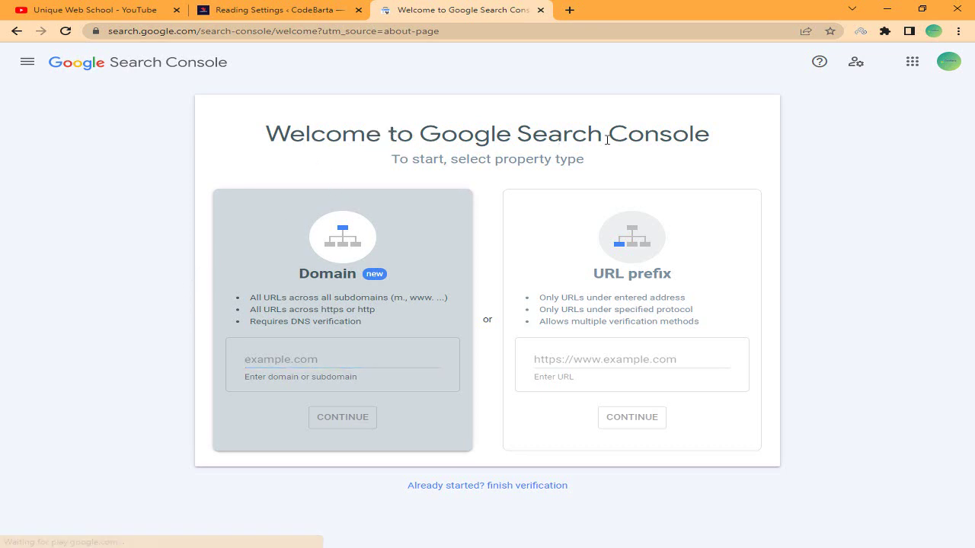
click(313, 365)
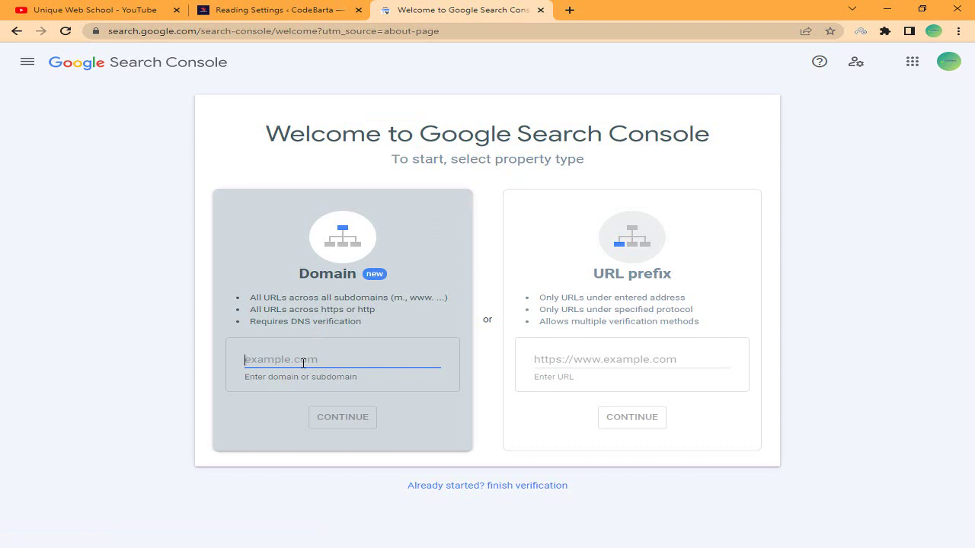
click(702, 307)
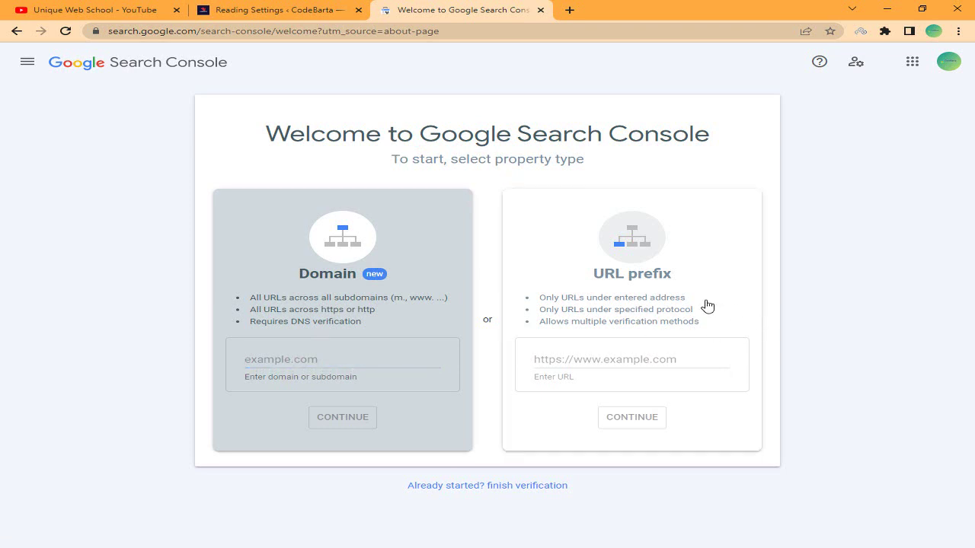
click(599, 359)
drag(538, 299, 686, 303)
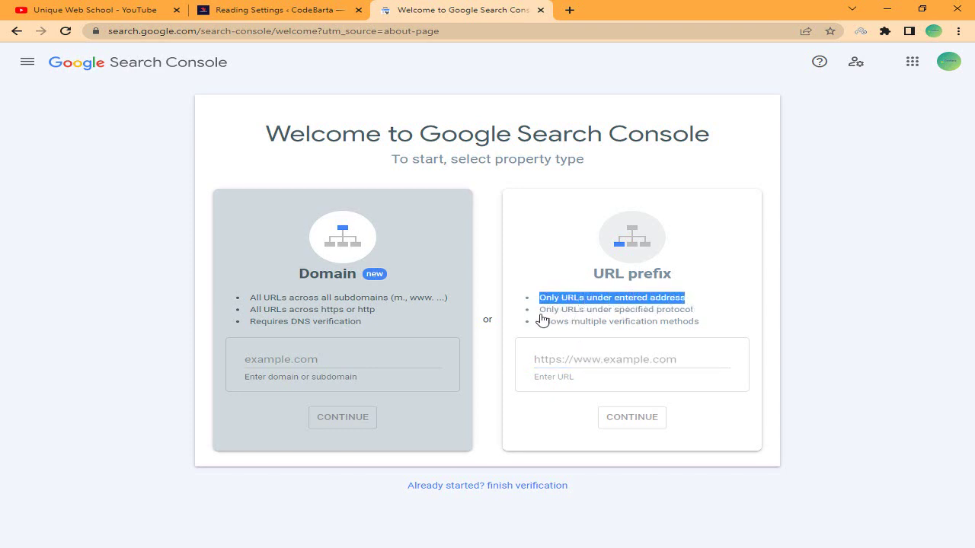
drag(538, 314, 694, 316)
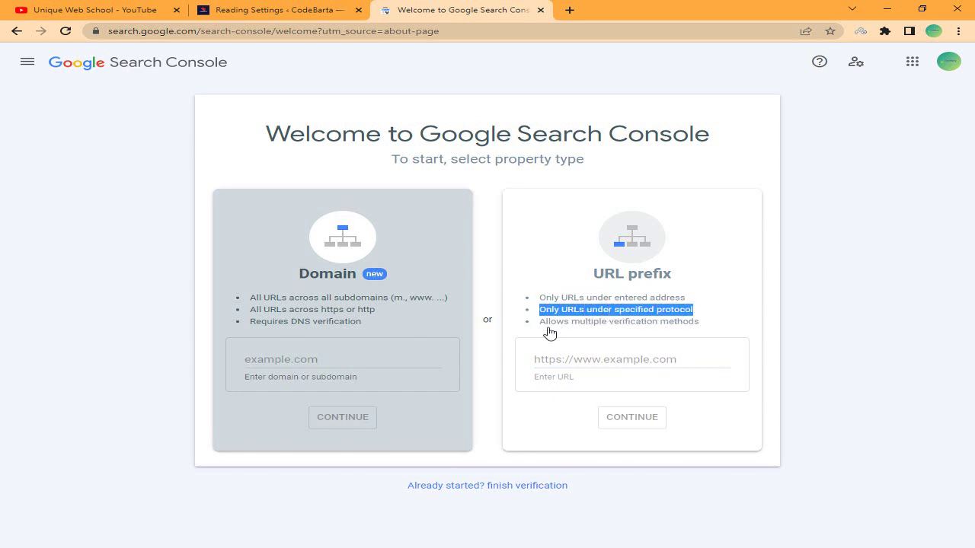
drag(546, 325, 694, 326)
click(253, 303)
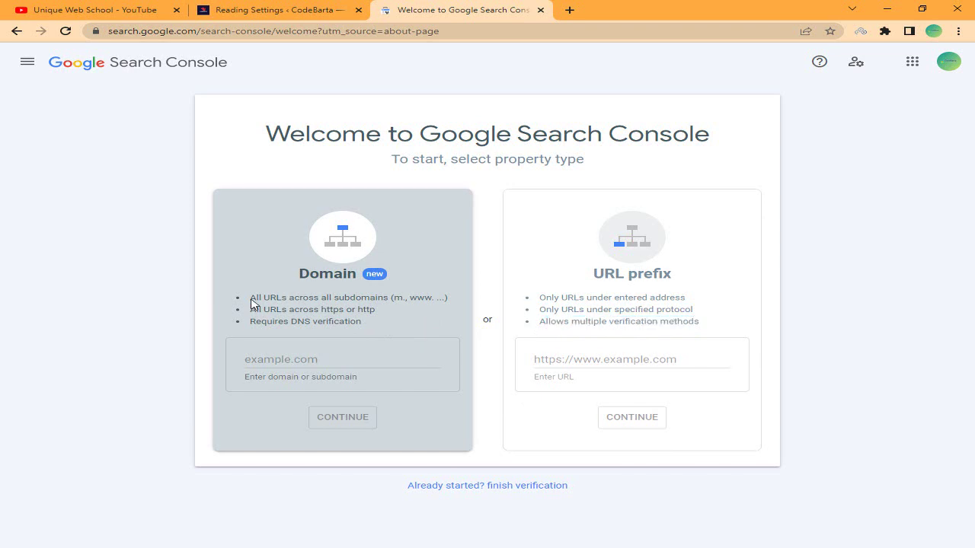
drag(246, 302, 412, 304)
click(333, 294)
drag(252, 309, 356, 309)
click(353, 311)
drag(251, 323, 360, 326)
click(358, 326)
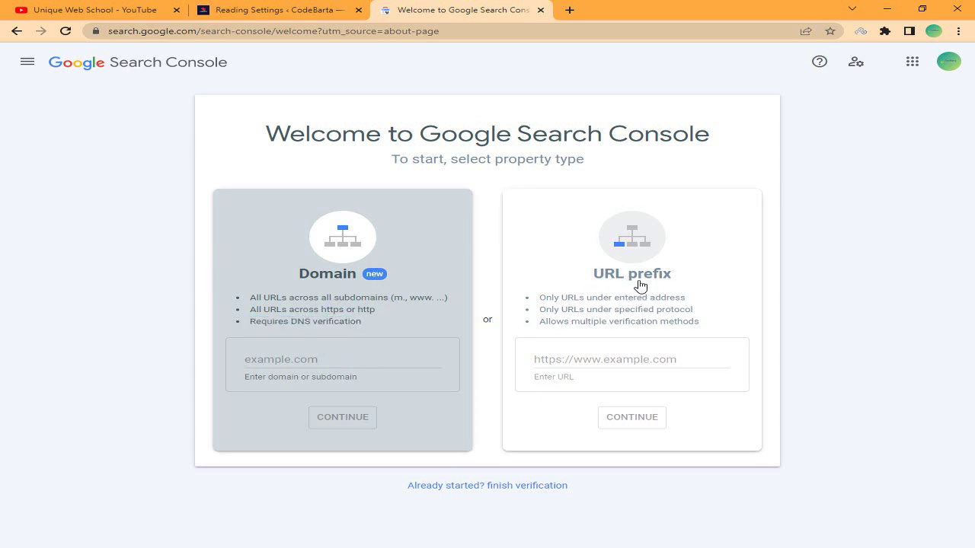
drag(549, 322, 609, 329)
click(621, 329)
click(320, 10)
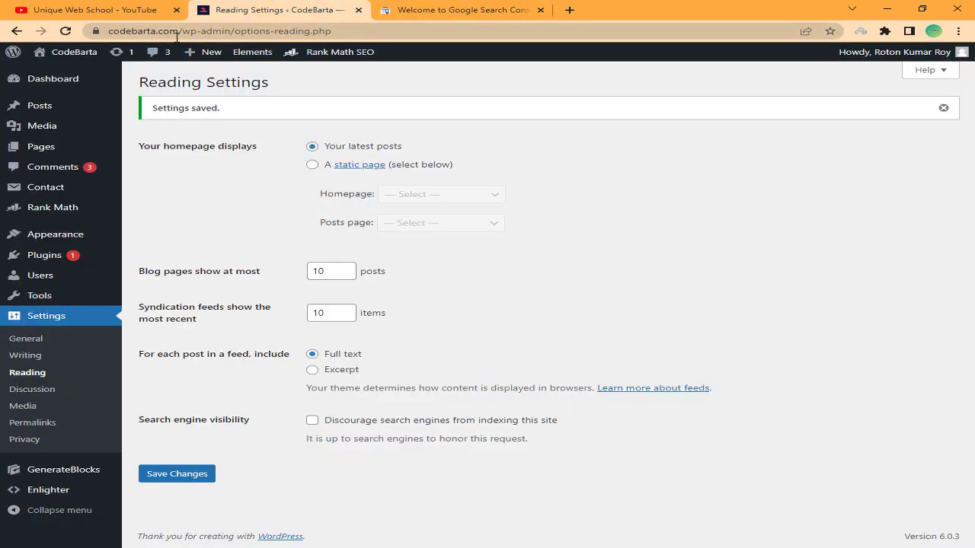
mouse_move(223, 51)
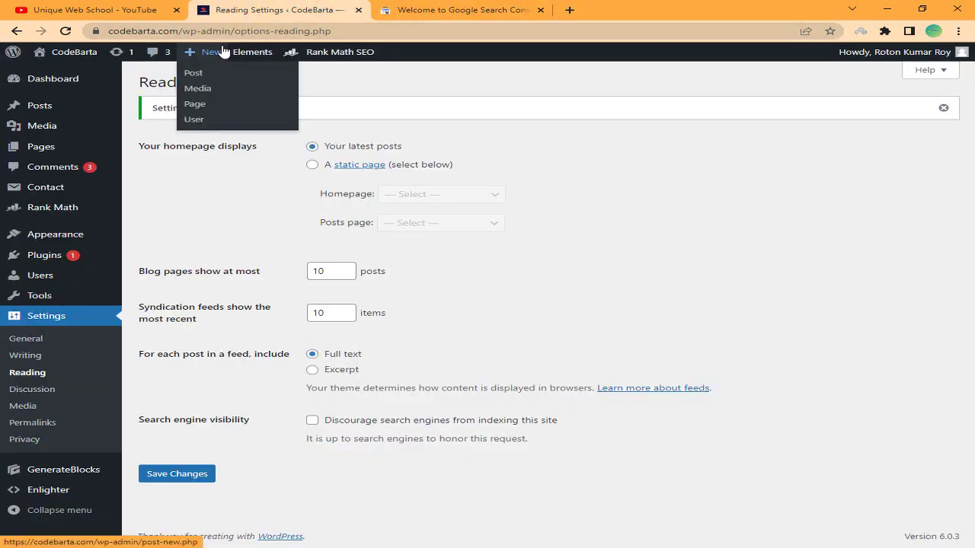
click(430, 10)
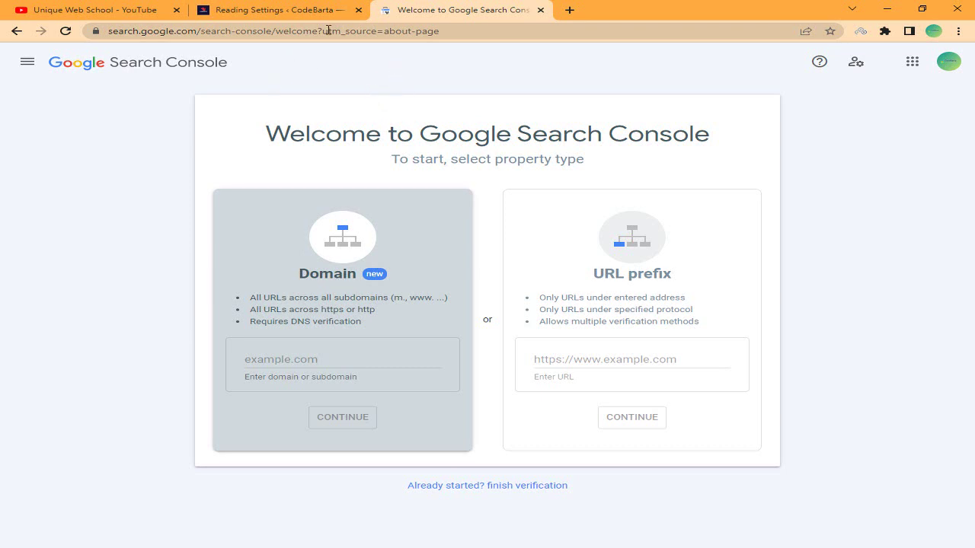
click(296, 7)
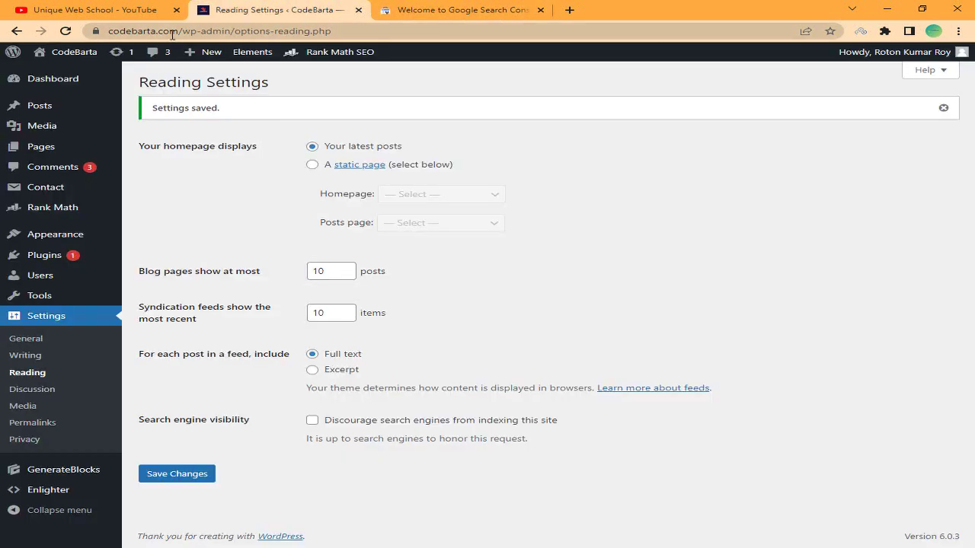
click(409, 9)
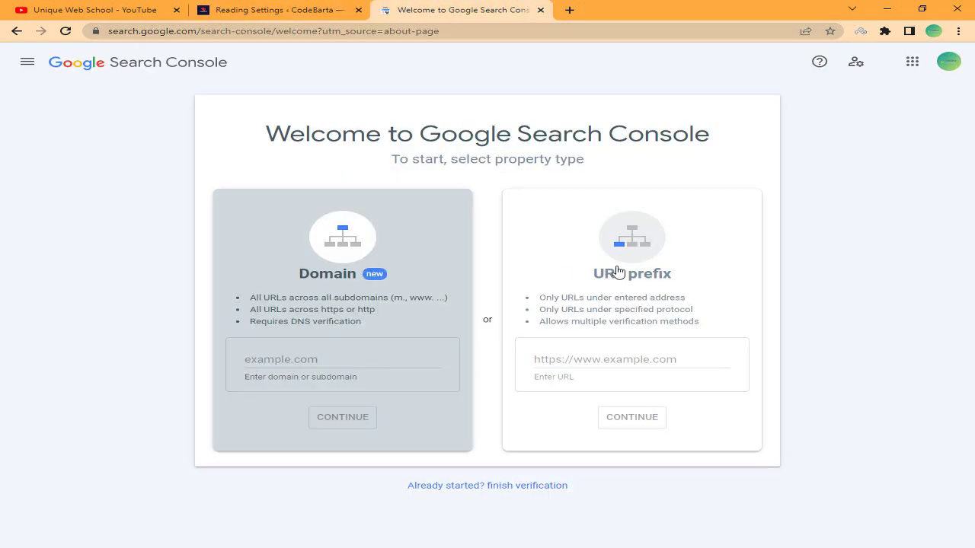
click(611, 361)
- Visit the CodeBarta home page from its WordPress admin and copy the page's web address
click(274, 10)
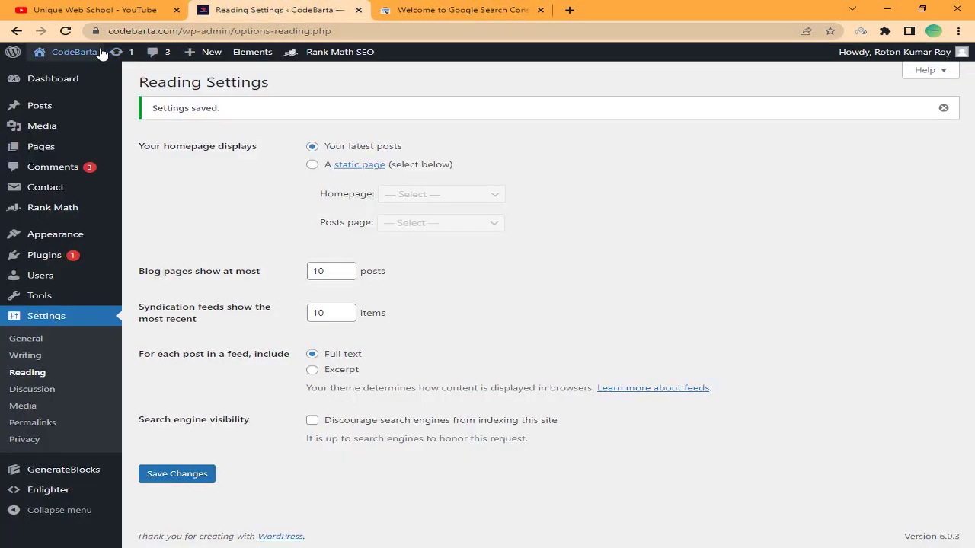
click(96, 52)
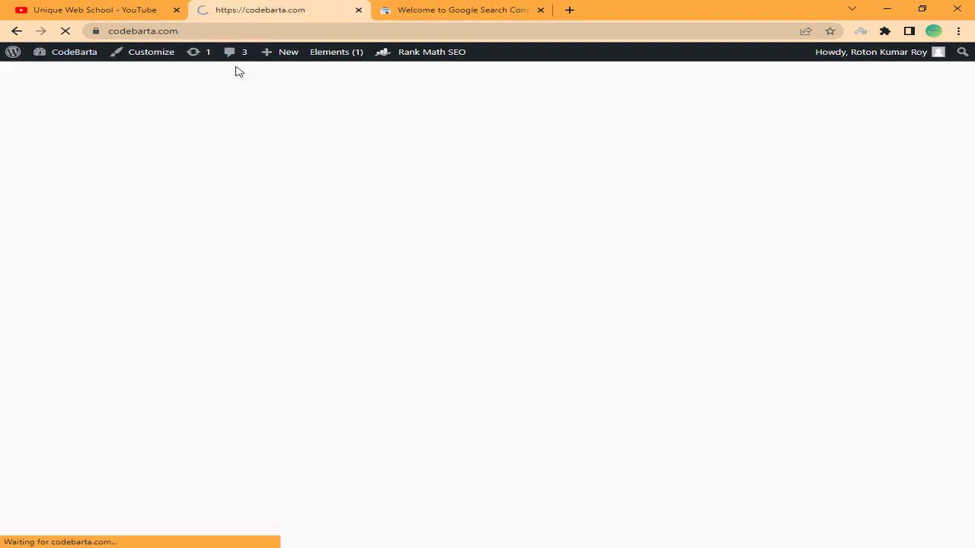
click(225, 30)
right_click(226, 30)
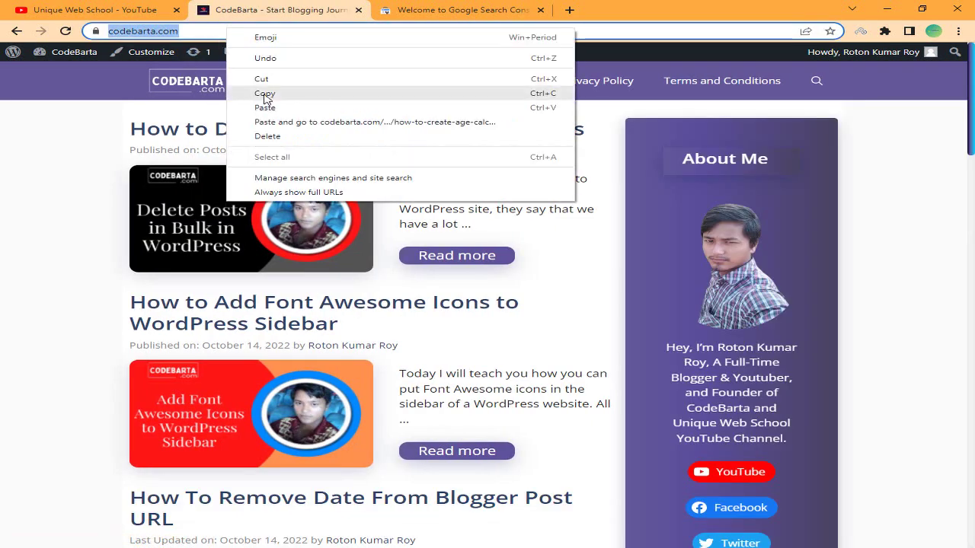
click(263, 91)
click(472, 9)
right_click(580, 359)
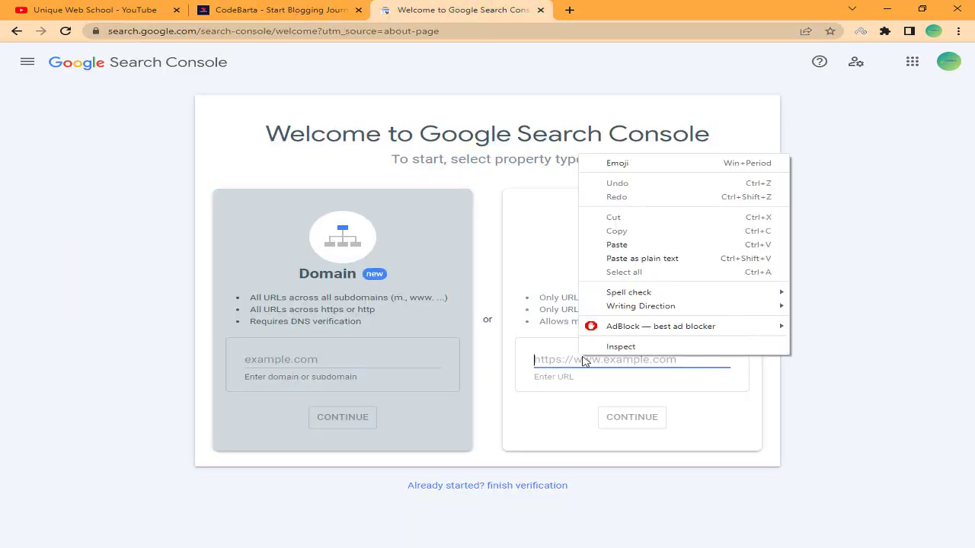
click(628, 259)
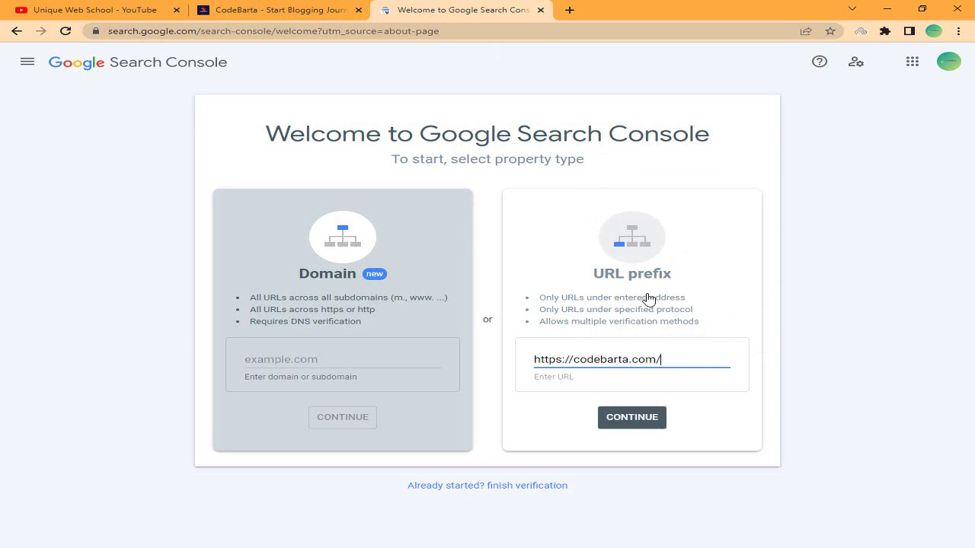
key(BackSpace)
click(835, 359)
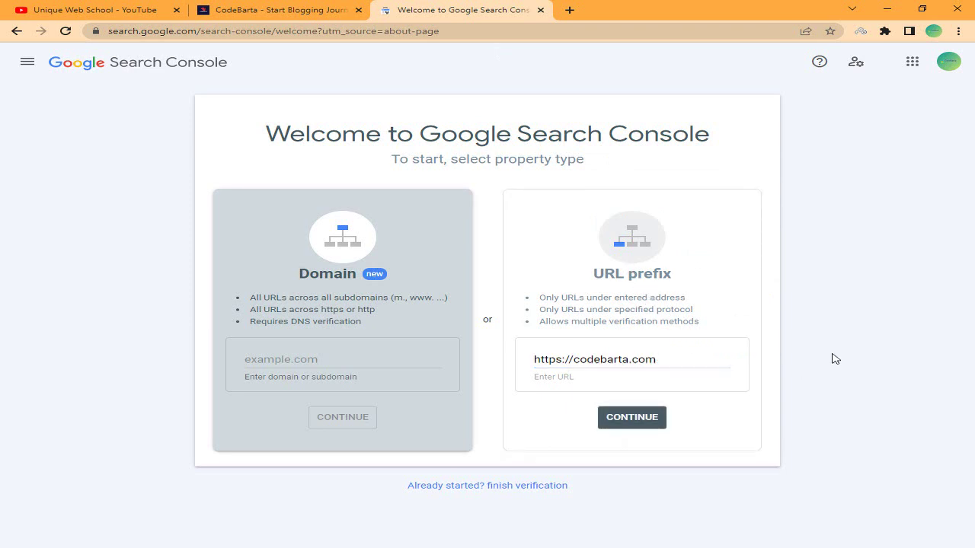
click(634, 421)
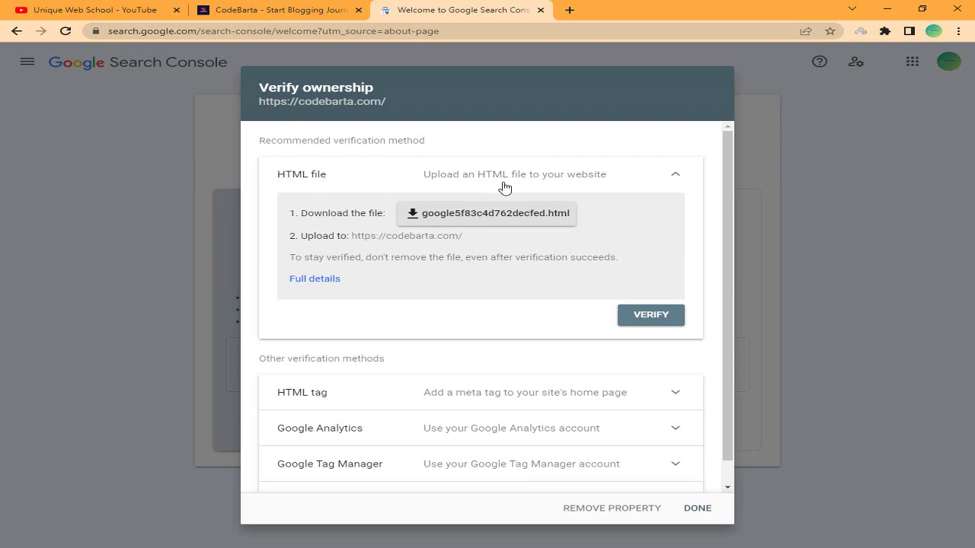
- Download the HTML verification file for the site and dismiss the browser's download notice
click(473, 222)
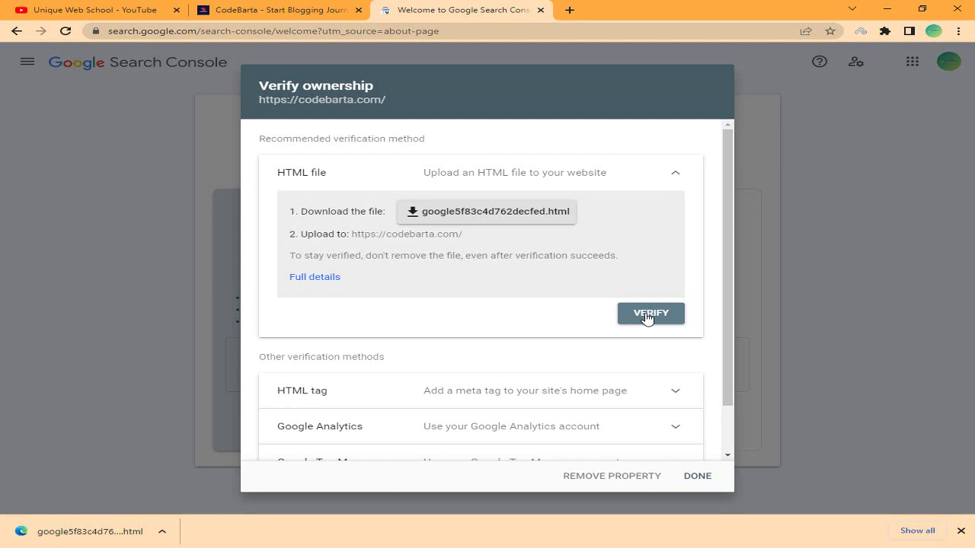
click(960, 531)
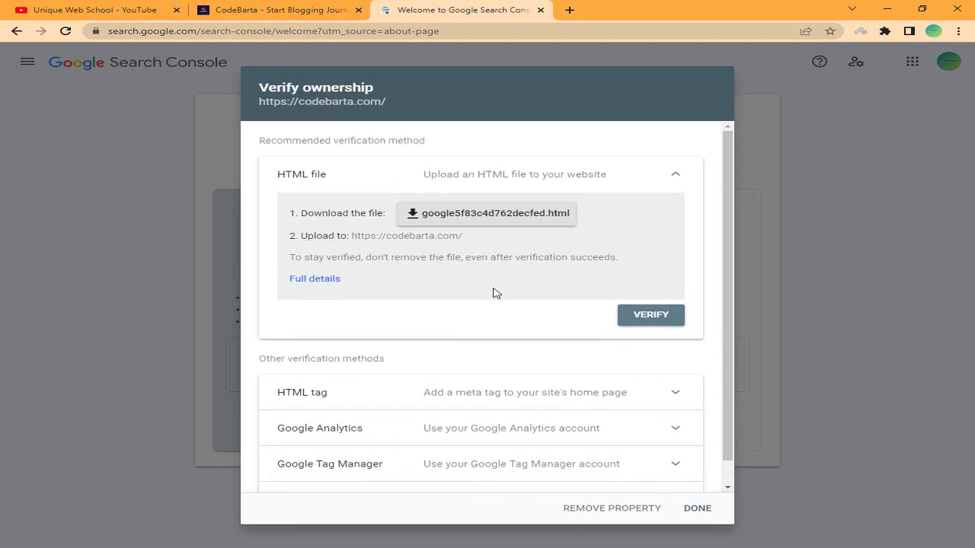
- Expand the HTML tag verification method, check where the meta tag belongs, and copy the tag
click(474, 396)
scroll(476, 397, down, 3)
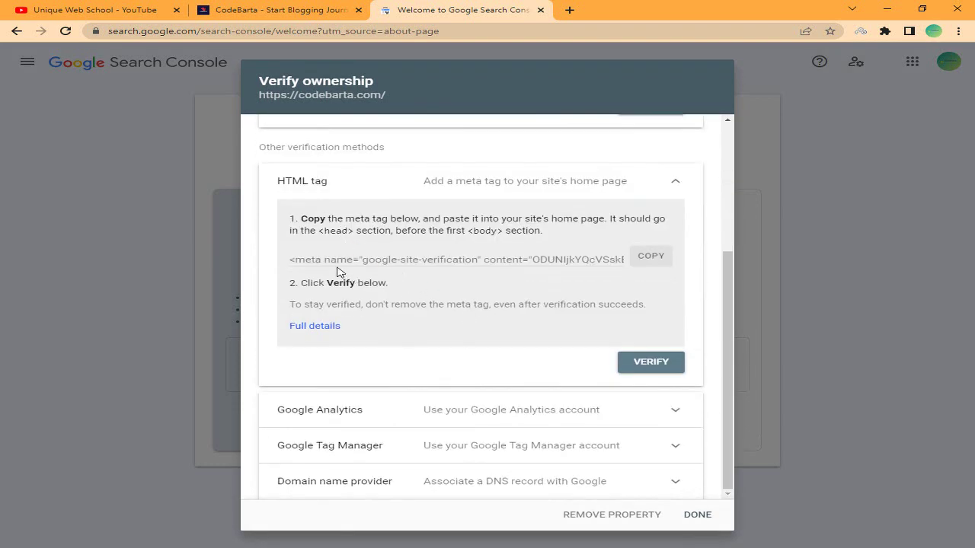
click(303, 264)
click(652, 256)
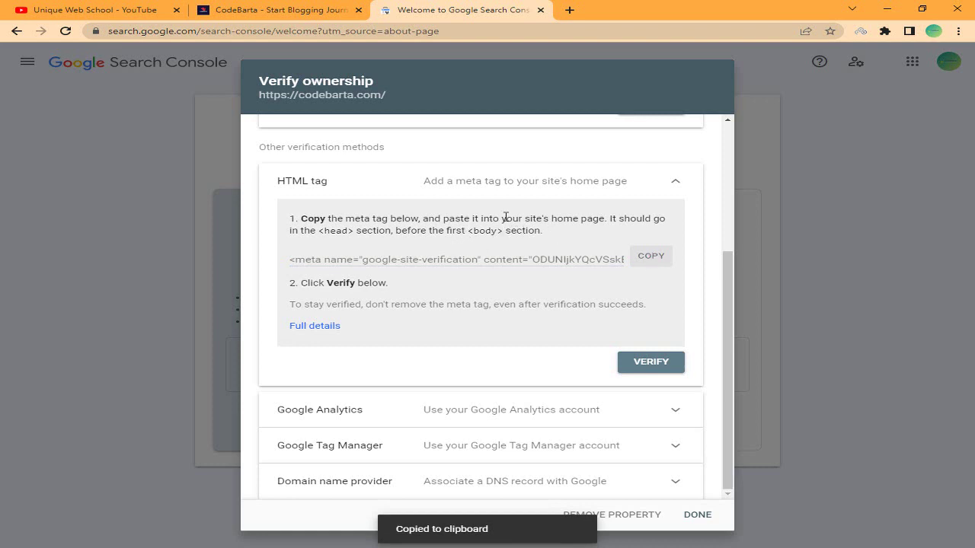
drag(318, 230, 351, 230)
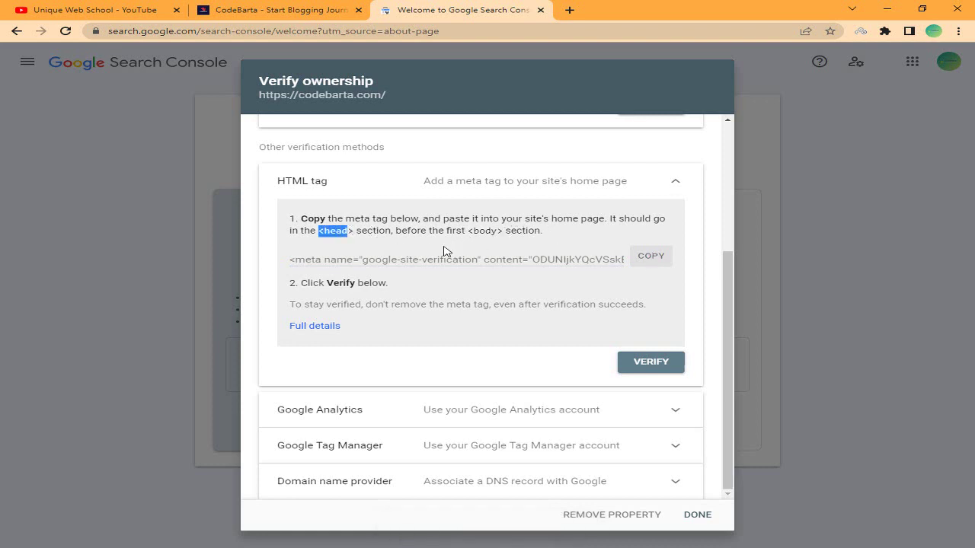
click(660, 261)
- Examine the requirements of the Google Analytics, Google Tag Manager and Domain name provider verification methods, including the DNS record types
click(448, 411)
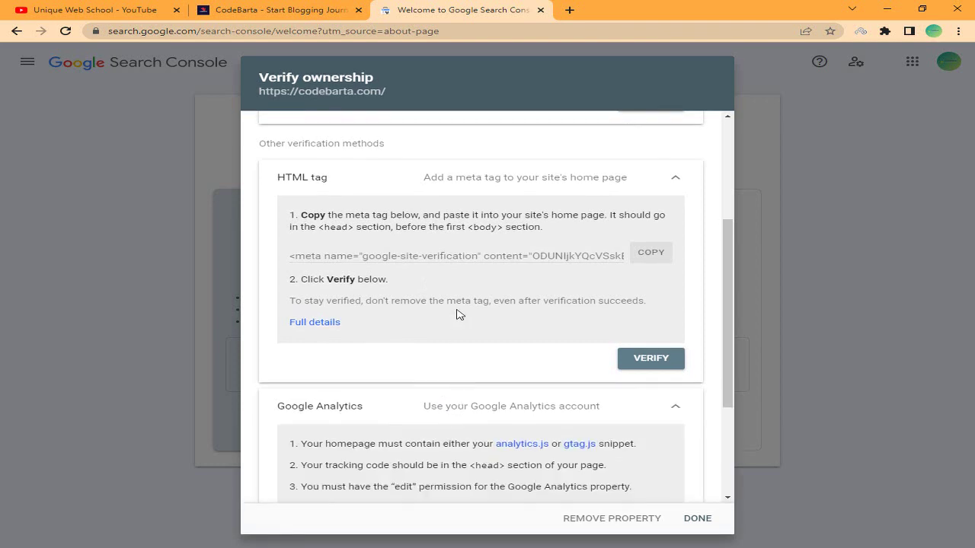
scroll(448, 305, down, 3)
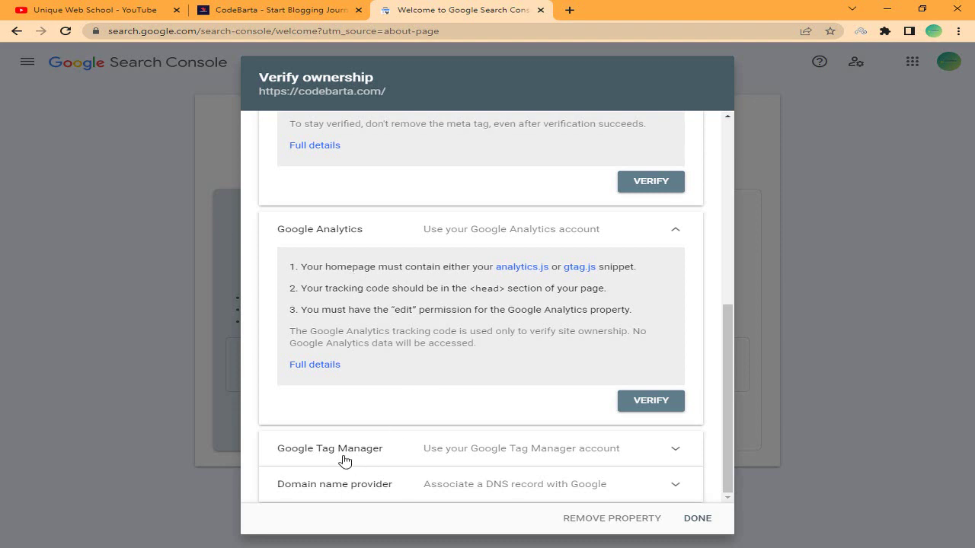
click(373, 454)
scroll(412, 448, down, 2)
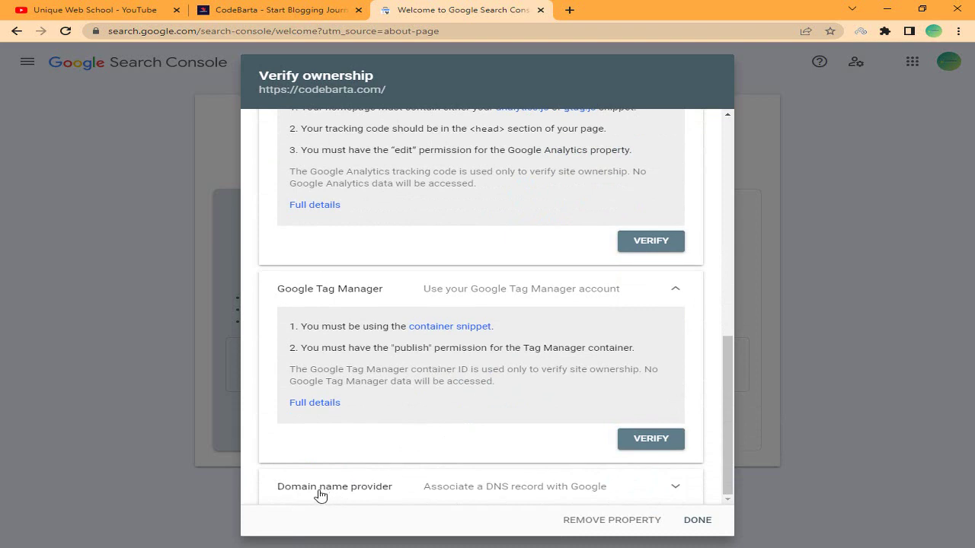
click(375, 495)
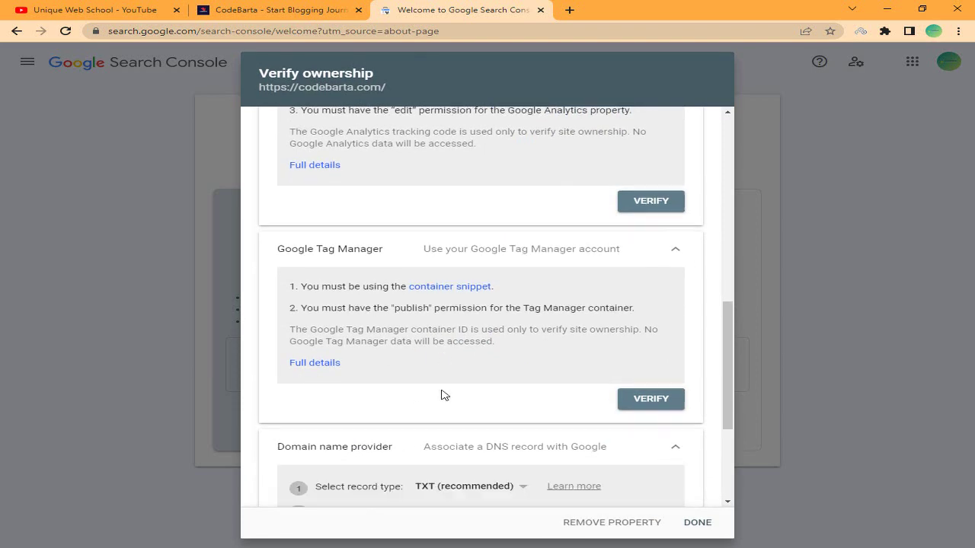
click(496, 292)
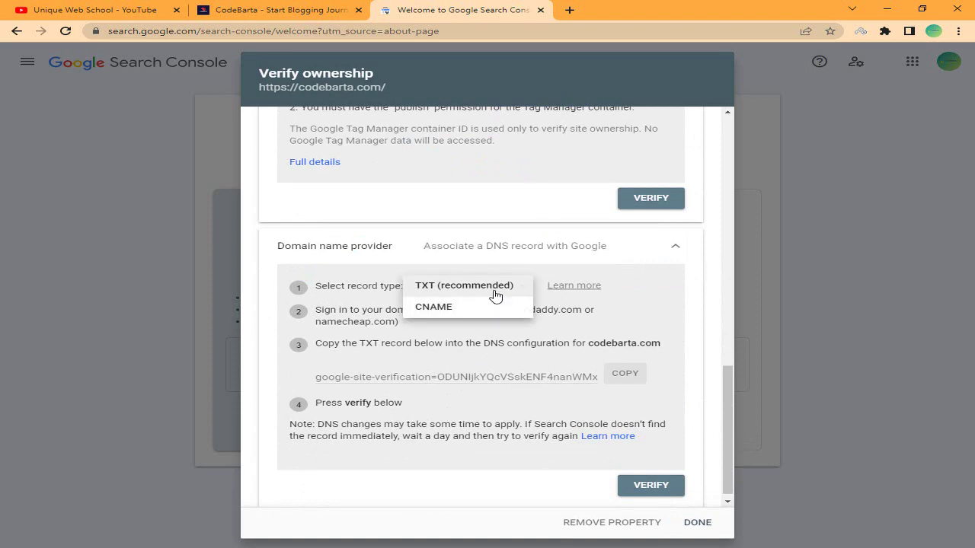
click(466, 295)
scroll(457, 300, up, 7)
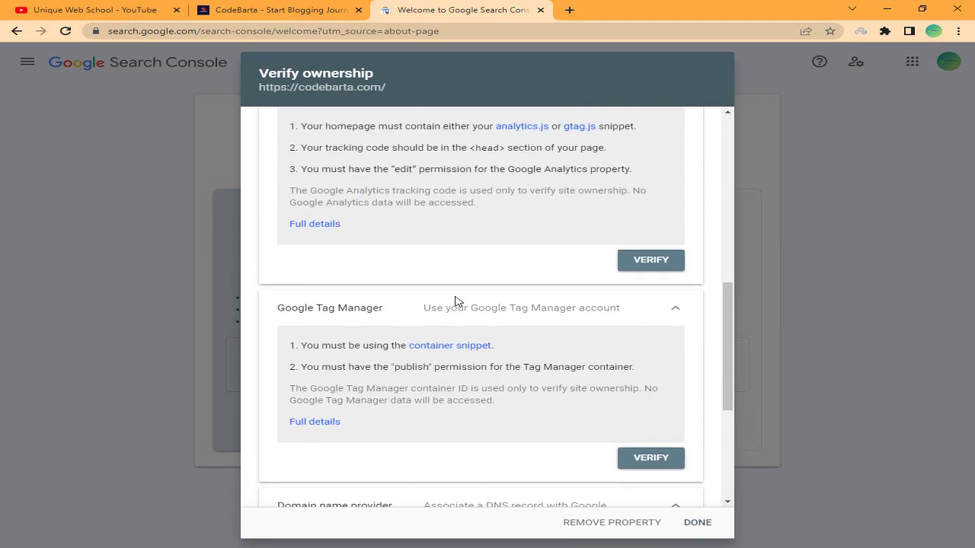
scroll(458, 302, up, 2)
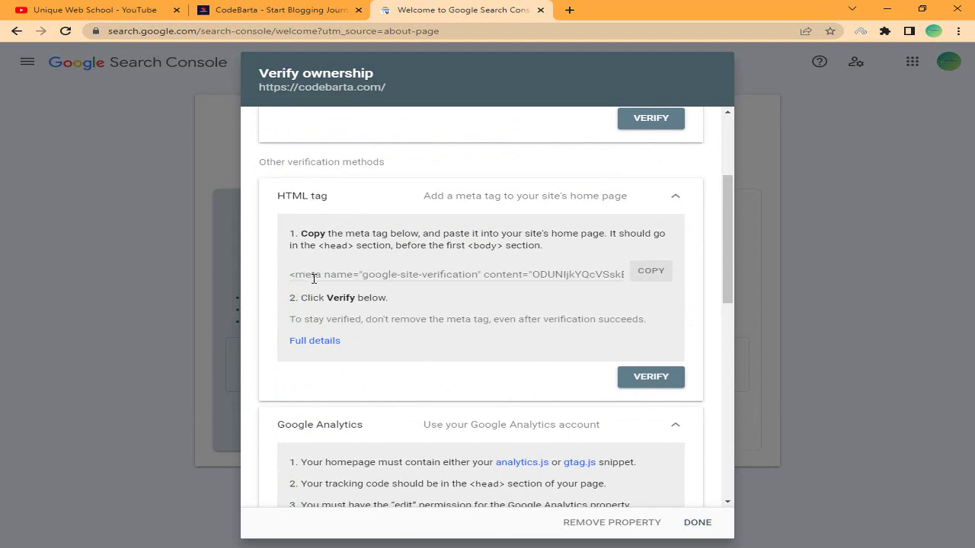
- Copy the HTML tag's verification meta tag and switch to the WordPress dashboard of the CodeBarta site
click(648, 279)
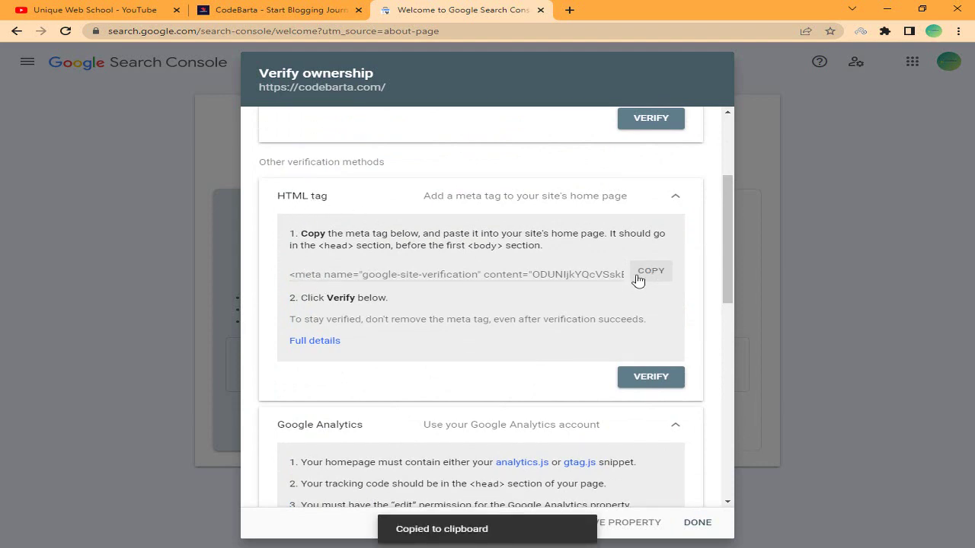
click(290, 10)
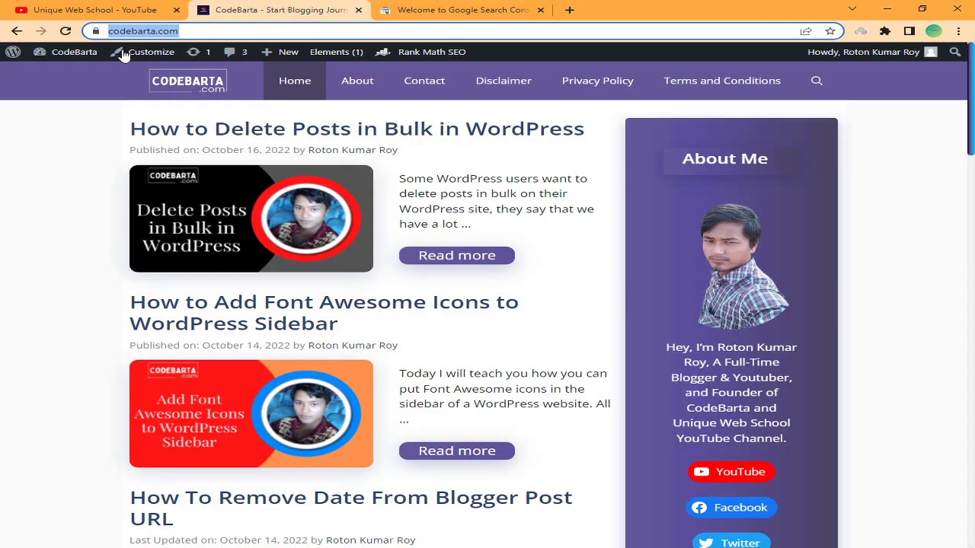
click(59, 54)
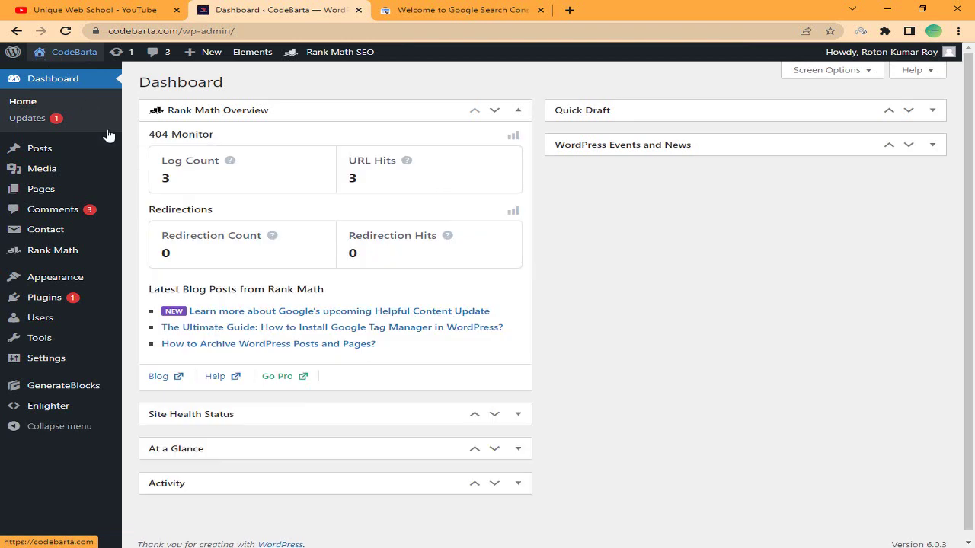
- Open the GeneratePress theme's header.php in the theme file editor and paste the site verification meta tag on the empty line below wp_head
mouse_move(87, 280)
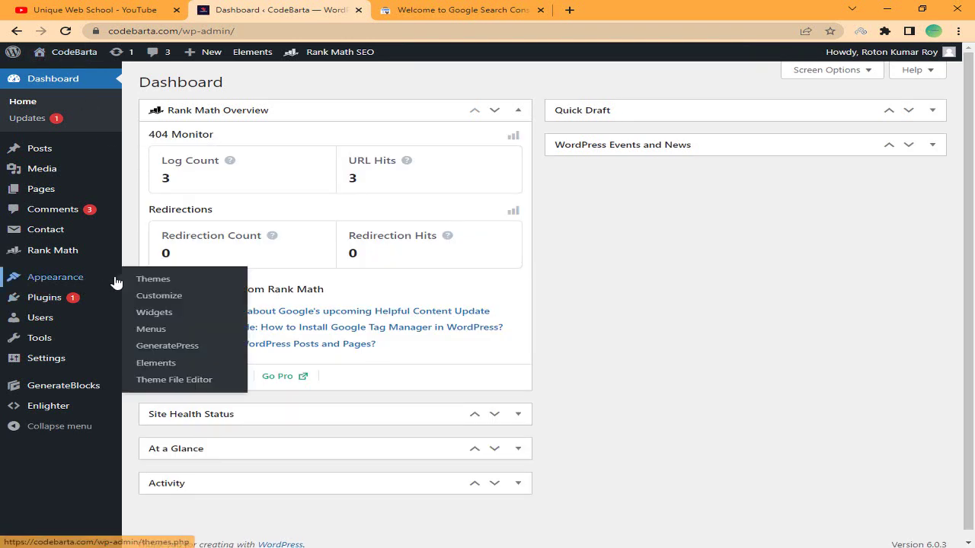
click(182, 383)
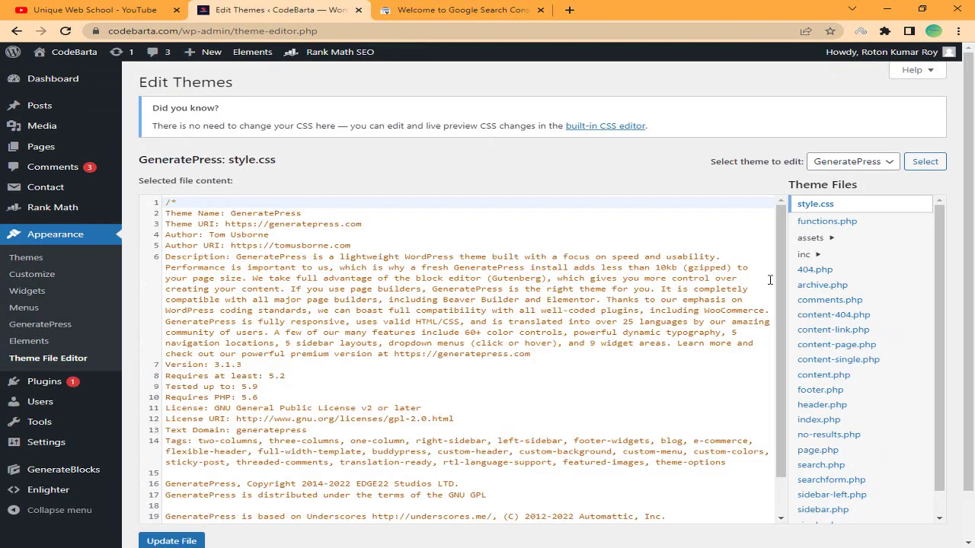
scroll(872, 324, down, 1)
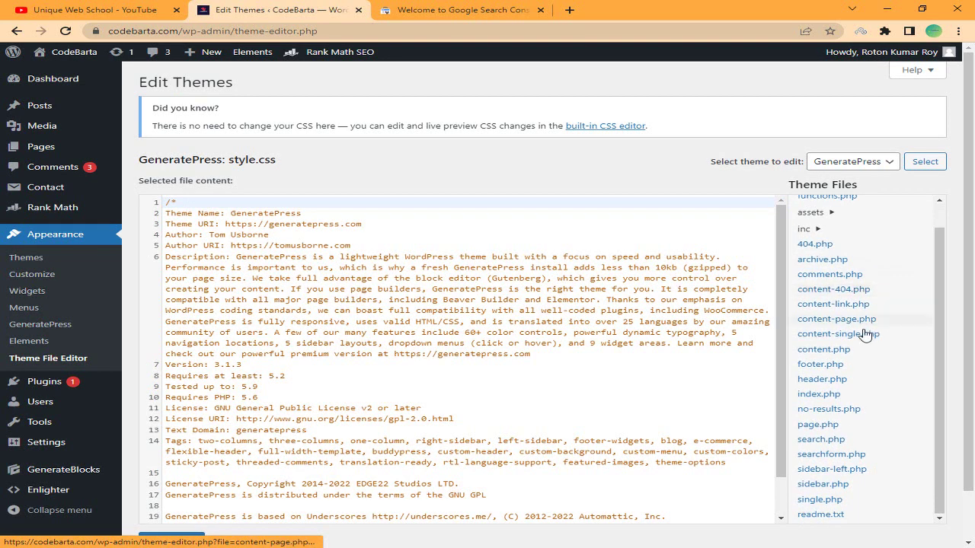
click(834, 380)
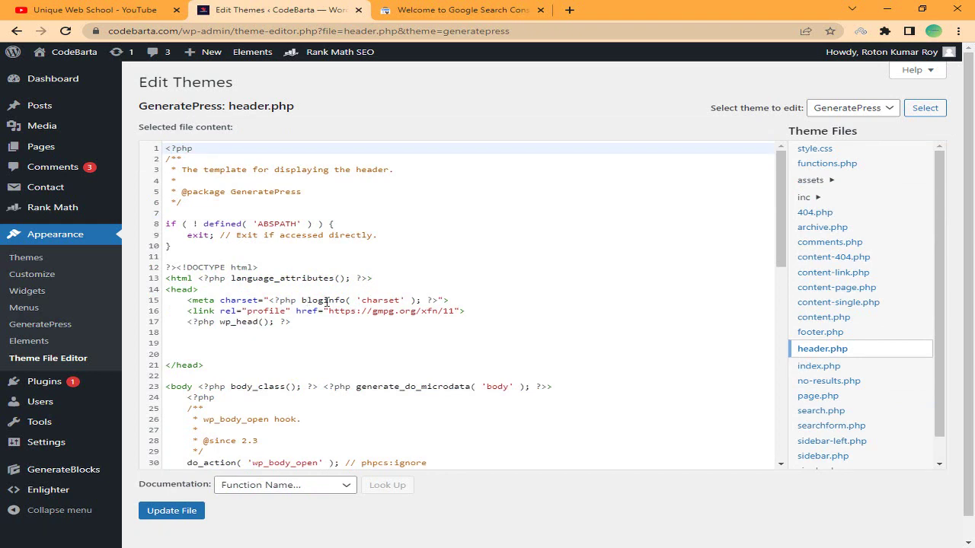
scroll(326, 303, down, 3)
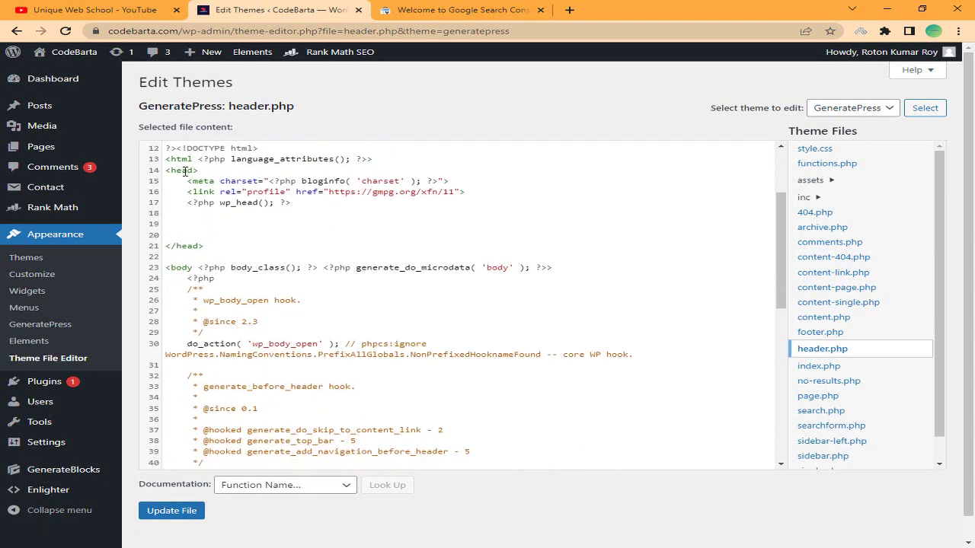
click(184, 171)
click(204, 214)
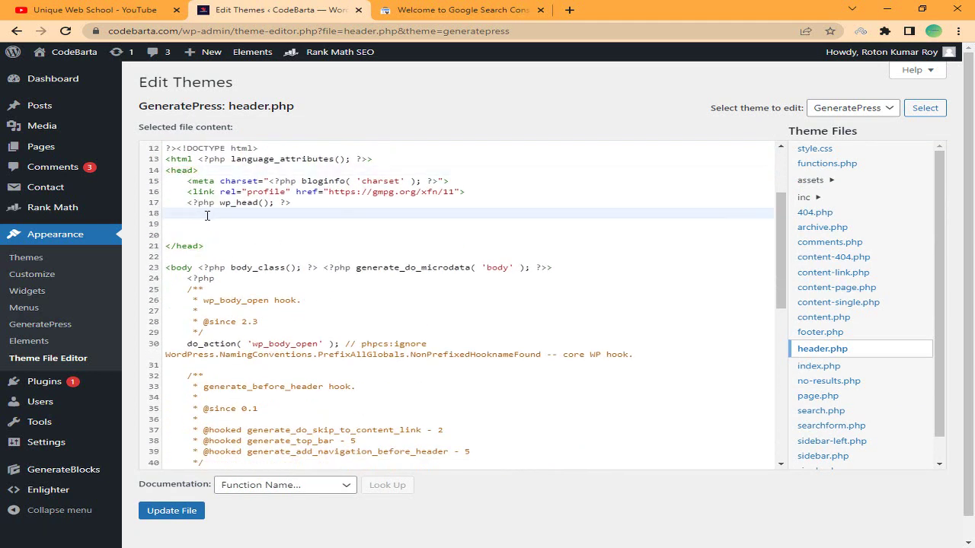
right_click(206, 215)
click(268, 306)
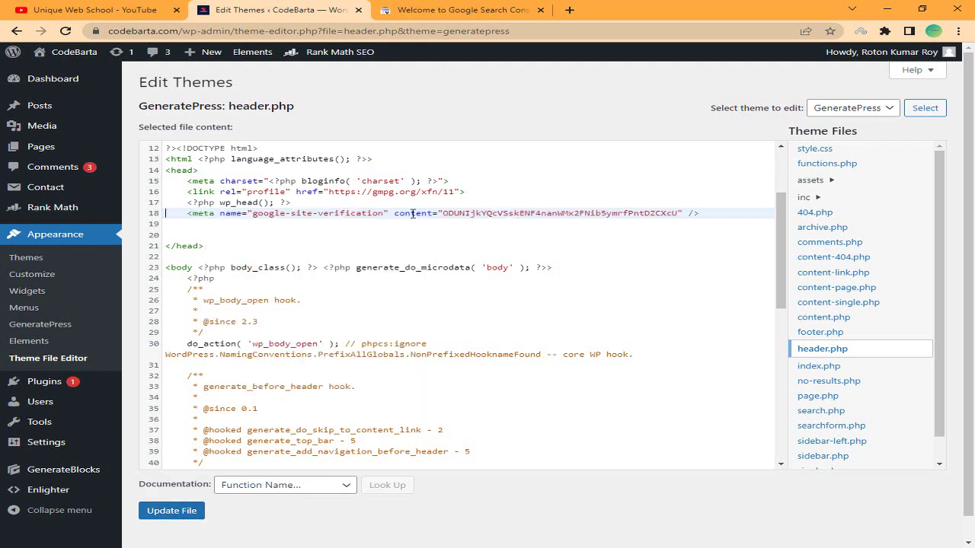
- Review the HTML tag's verify option in Search Console and check the theme and file name in the WordPress theme editor
click(446, 10)
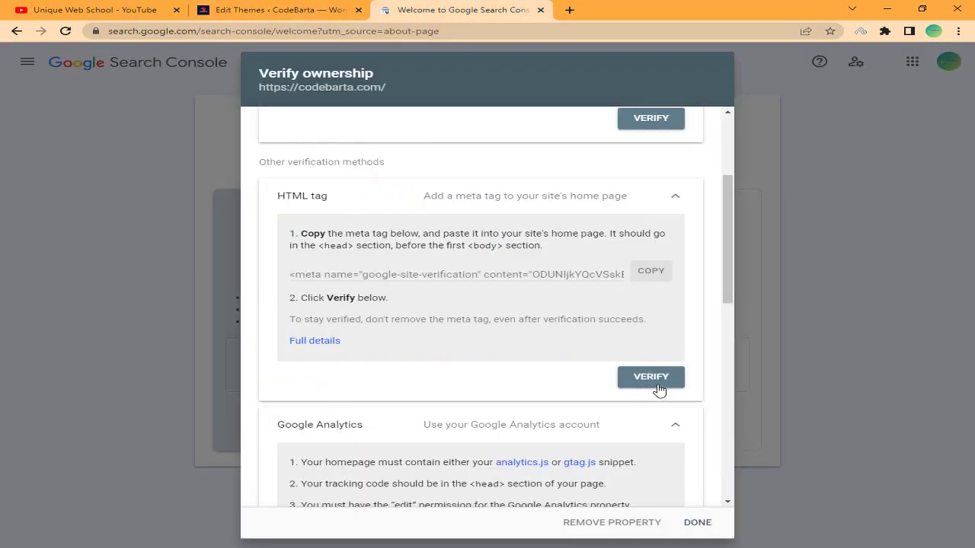
click(273, 13)
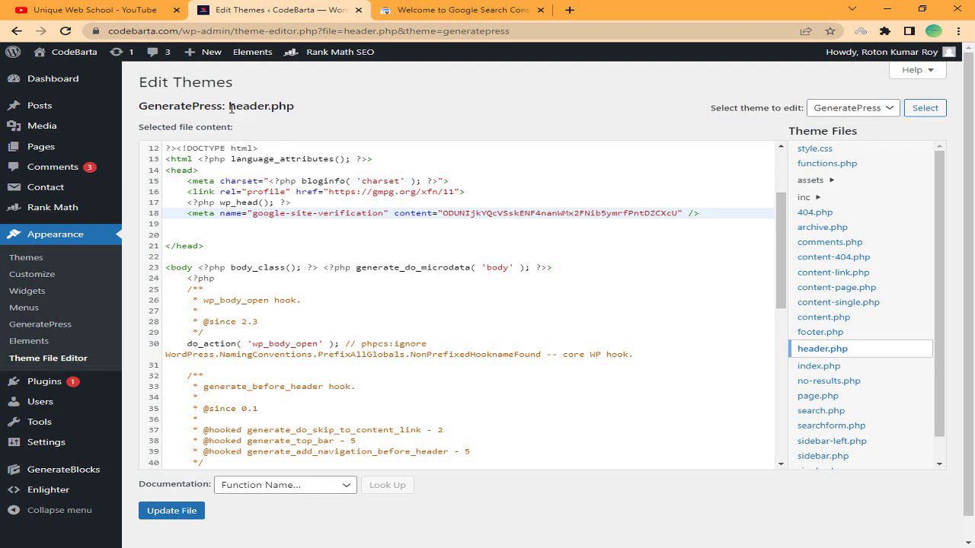
drag(231, 107, 320, 114)
click(323, 114)
drag(142, 105, 254, 109)
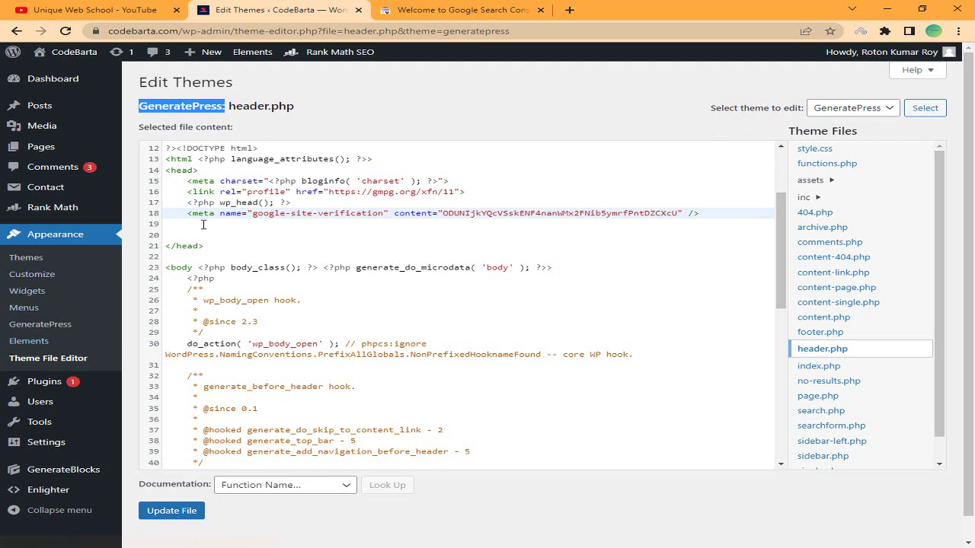
- Leave the theme file editor and open Rank Math's Webmaster Tools settings at the Google Search Console field
mouse_move(77, 217)
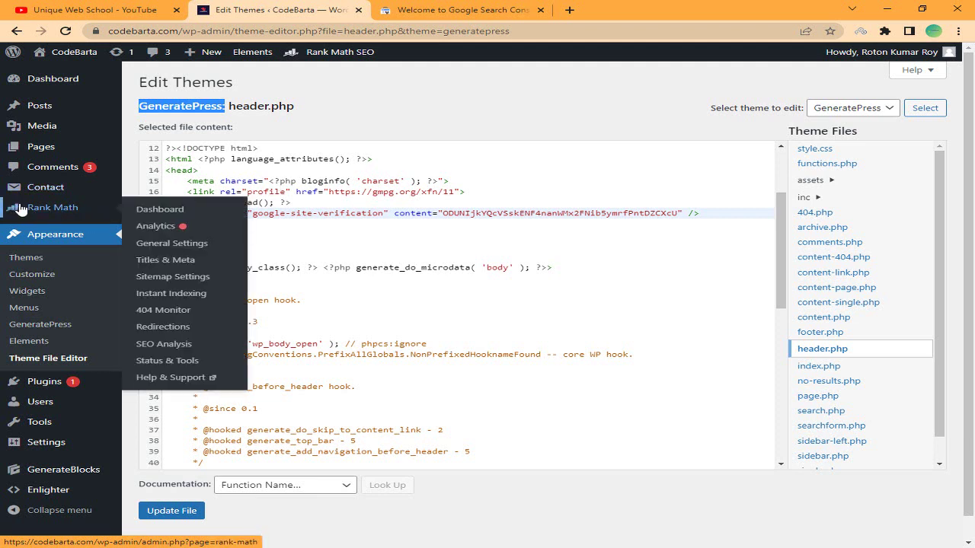
click(169, 246)
click(564, 99)
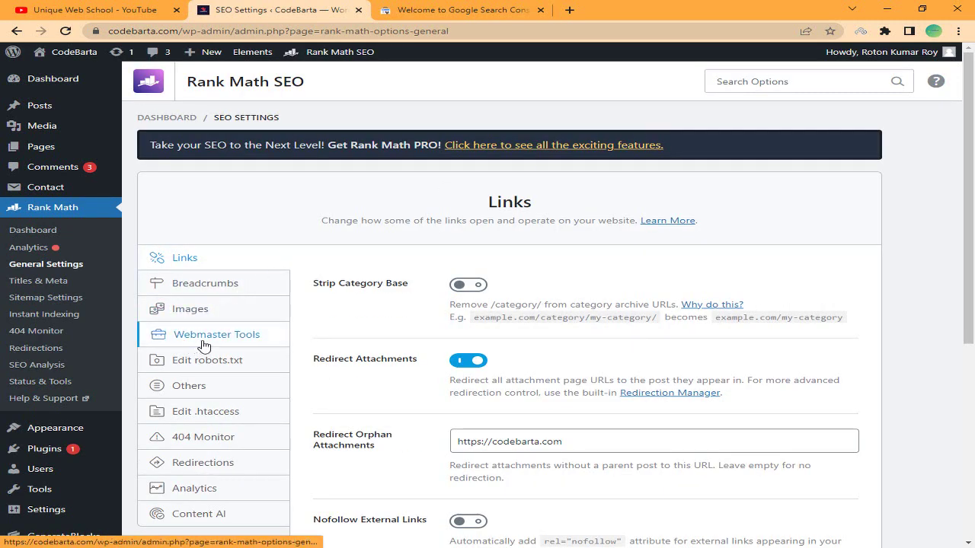
click(231, 343)
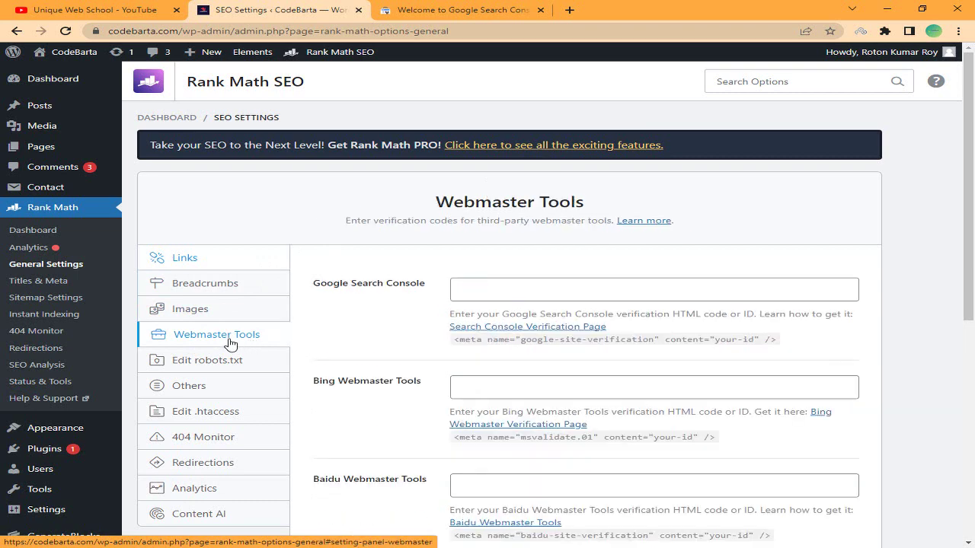
scroll(271, 326, down, 3)
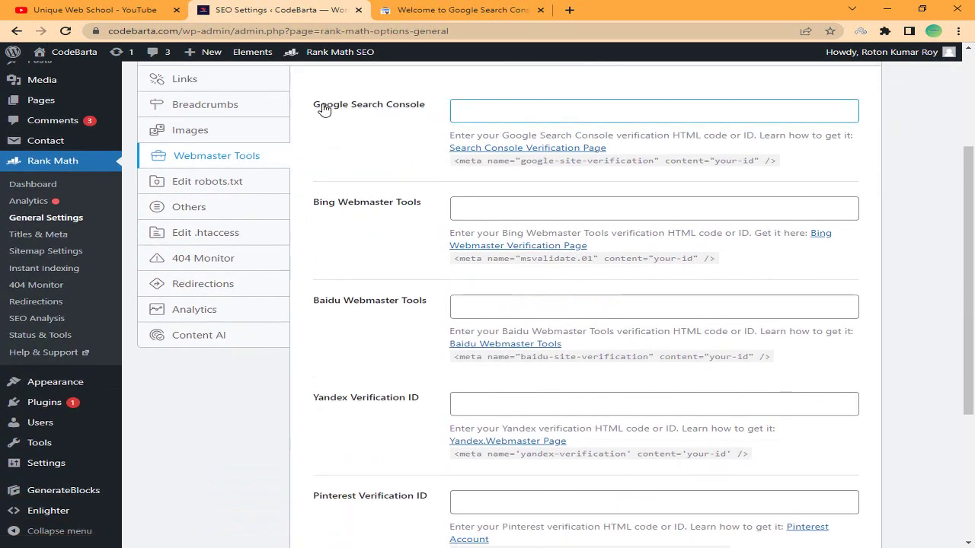
drag(319, 106, 398, 130)
scroll(395, 144, up, 1)
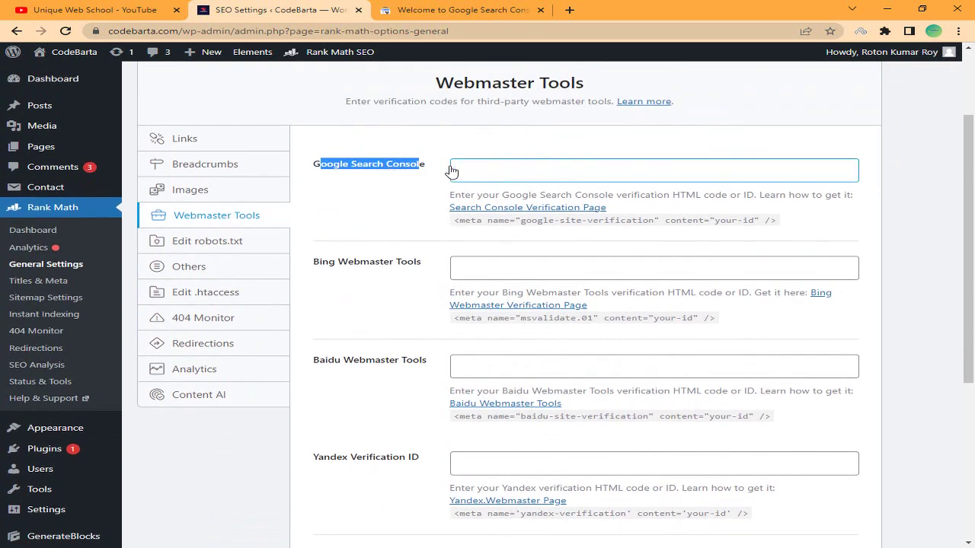
- Paste the verification meta tag into Rank Math's Google Search Console field and save the changes
click(498, 172)
right_click(498, 172)
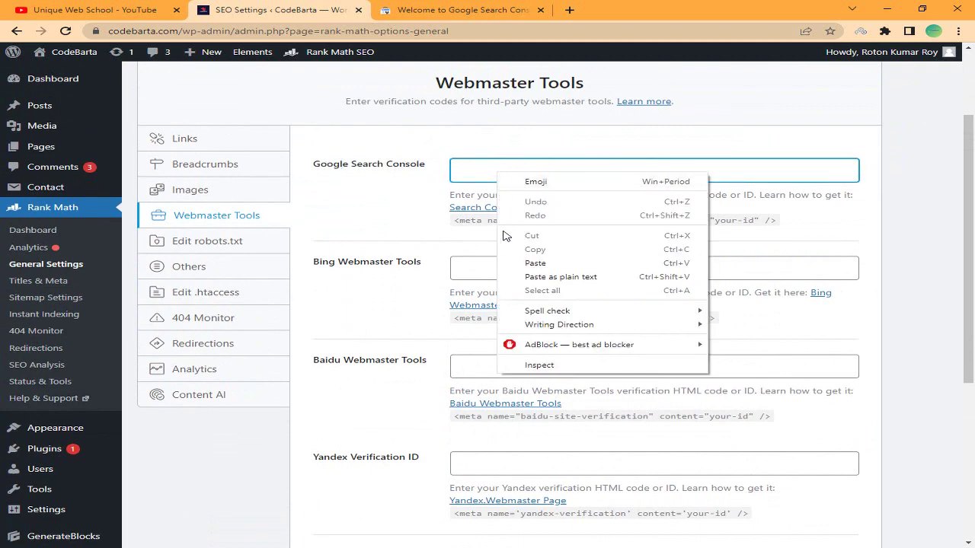
click(531, 262)
click(735, 216)
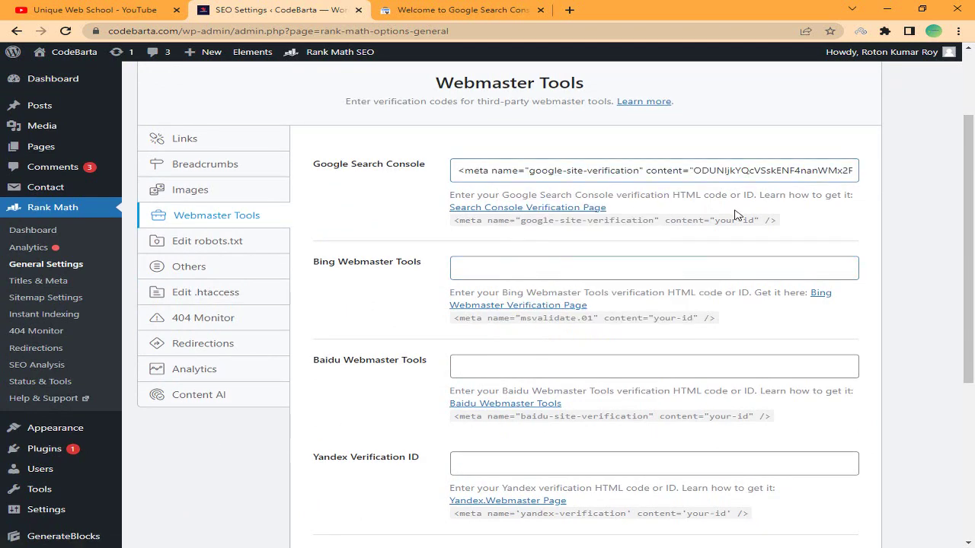
scroll(670, 228, down, 4)
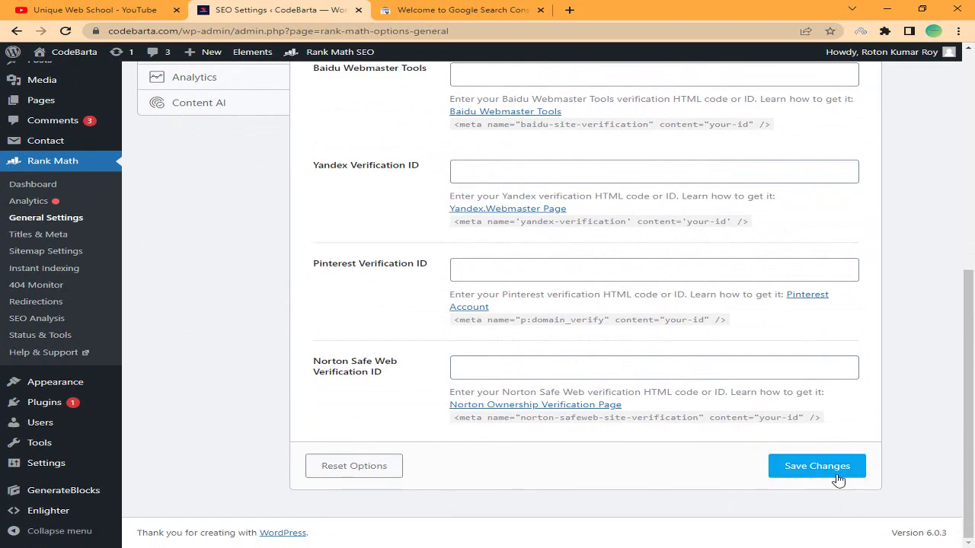
click(838, 478)
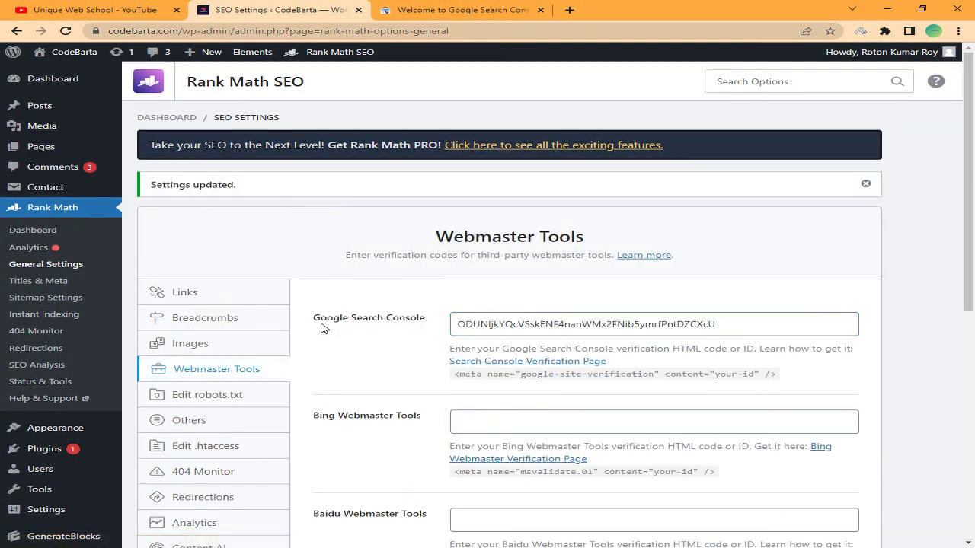
- Check the saved Google Search Console verification code in Rank Math and return to the Verify ownership dialog in Search Console
drag(313, 321, 419, 324)
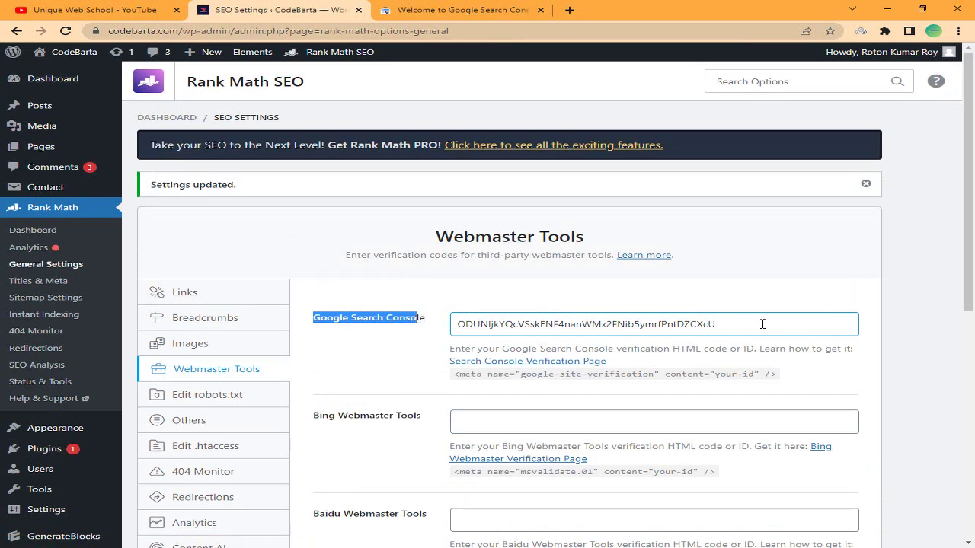
drag(762, 324, 455, 325)
drag(719, 324, 431, 323)
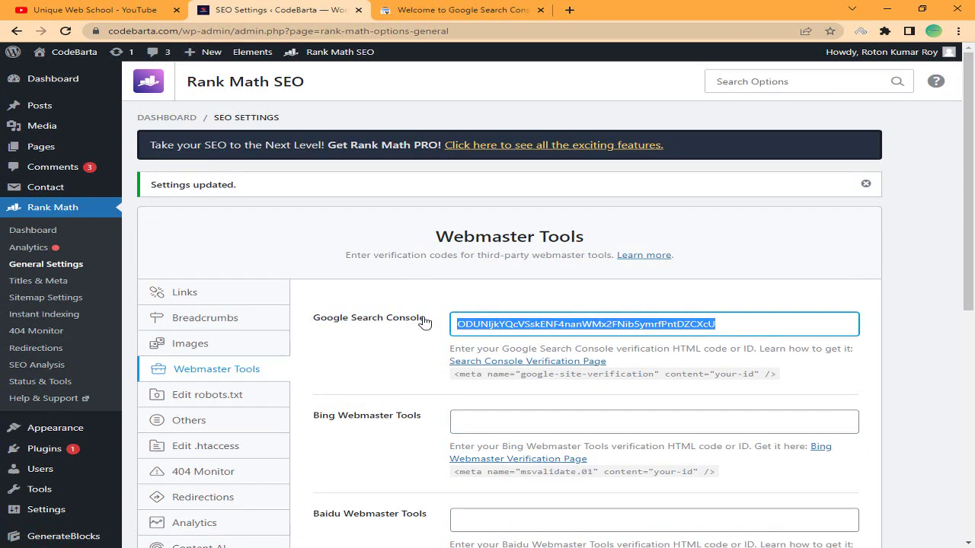
click(467, 20)
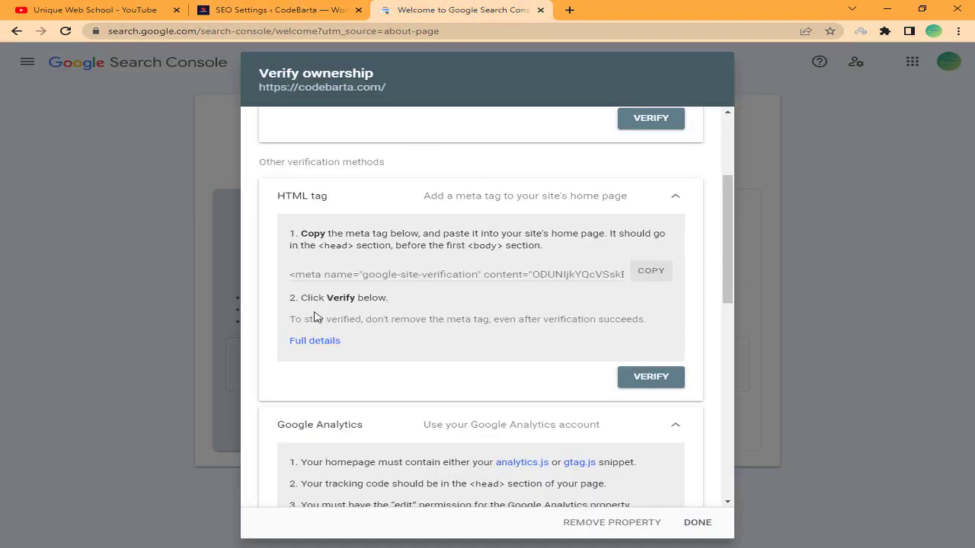
- Verify ownership of the codebarta.com property with the HTML tag method and go to the property
click(649, 378)
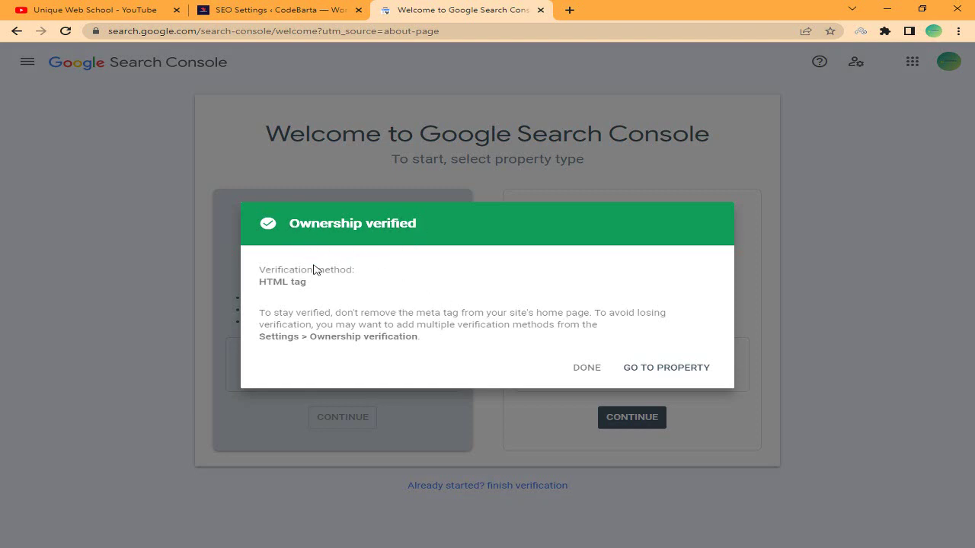
drag(262, 282, 337, 289)
click(376, 296)
click(666, 368)
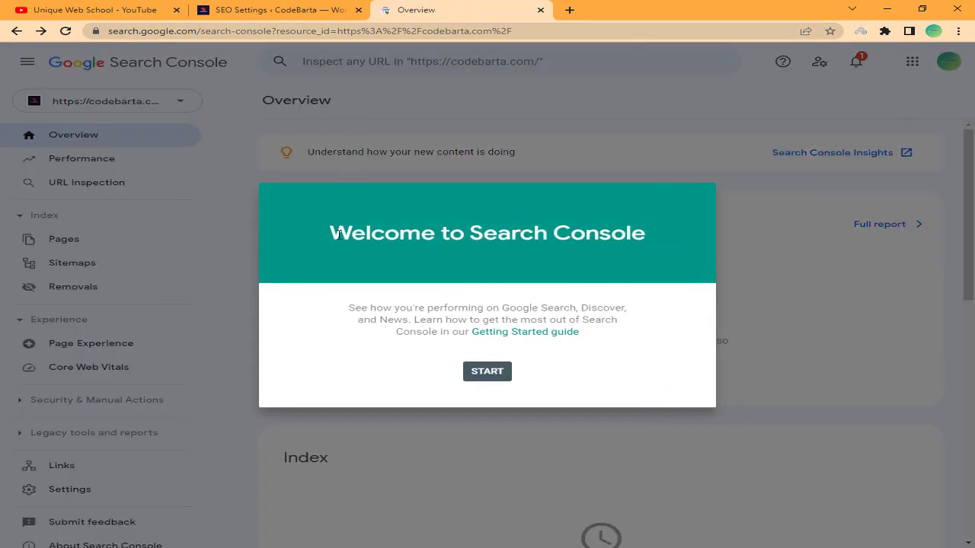
- Start Search Console from its welcome message and dismiss the Overview introduction tip
drag(338, 233, 546, 234)
click(598, 235)
click(503, 371)
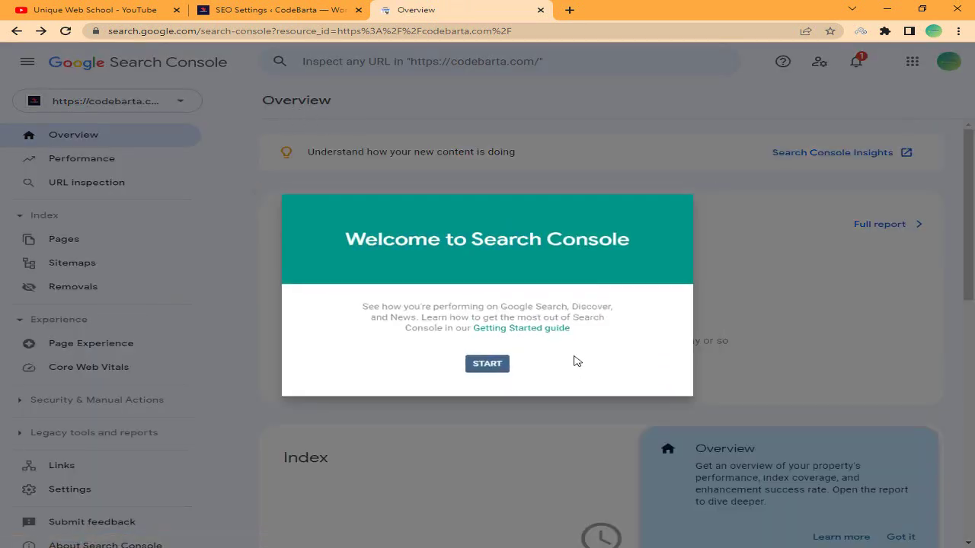
click(902, 507)
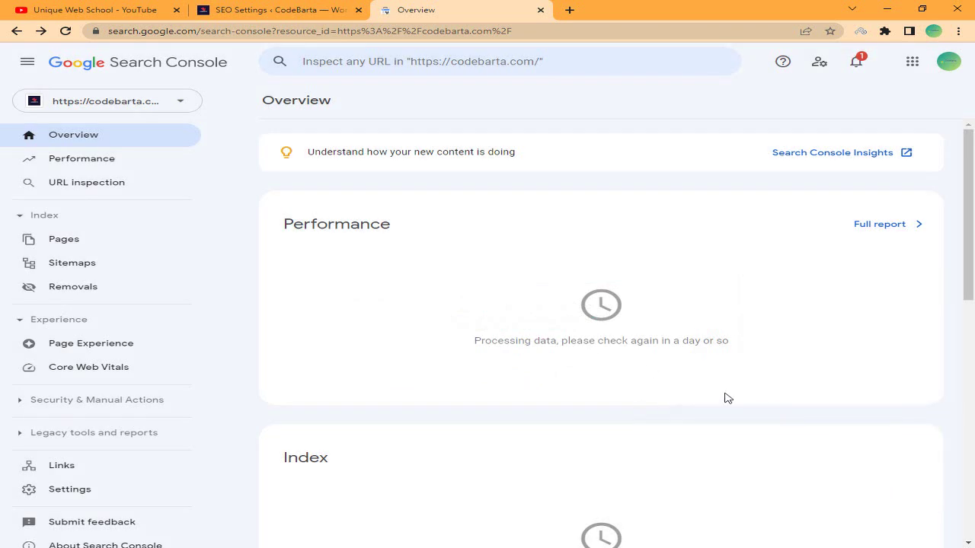
- Check the property list and the property types offered for a new property, and look through the Overview page's report sections
click(68, 106)
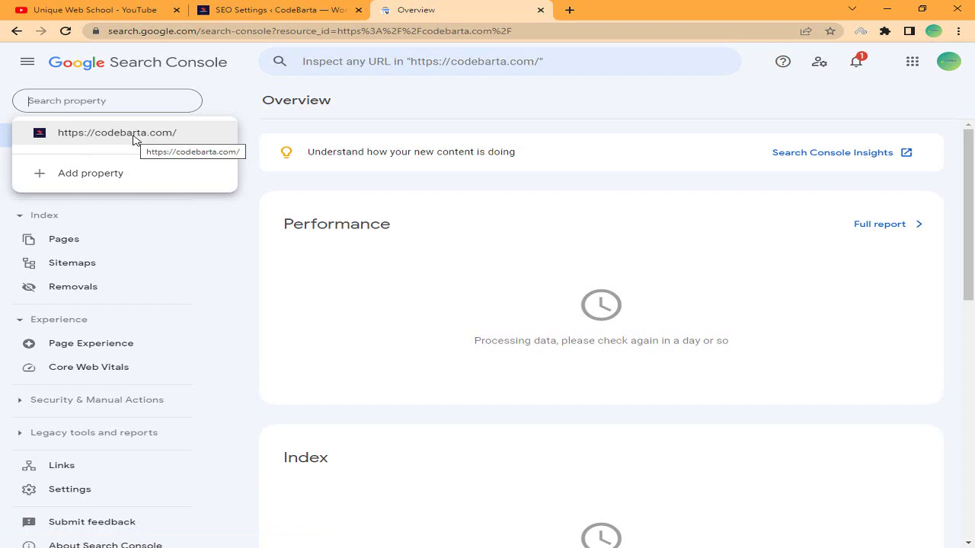
click(83, 175)
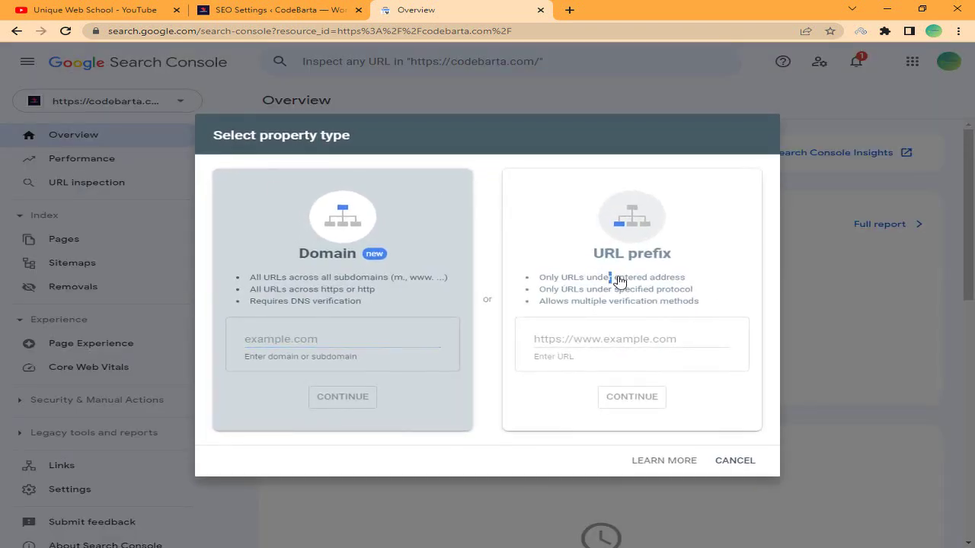
click(737, 460)
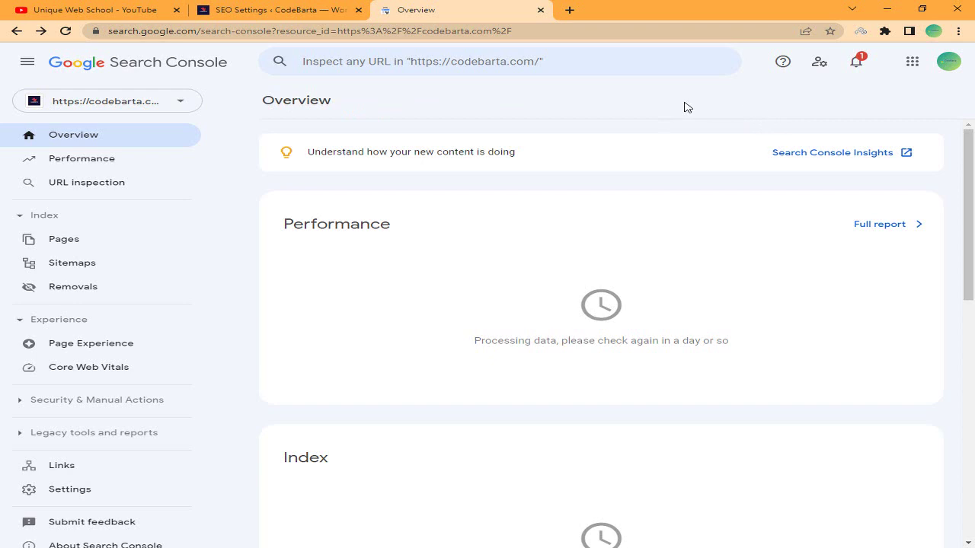
scroll(617, 288, down, 4)
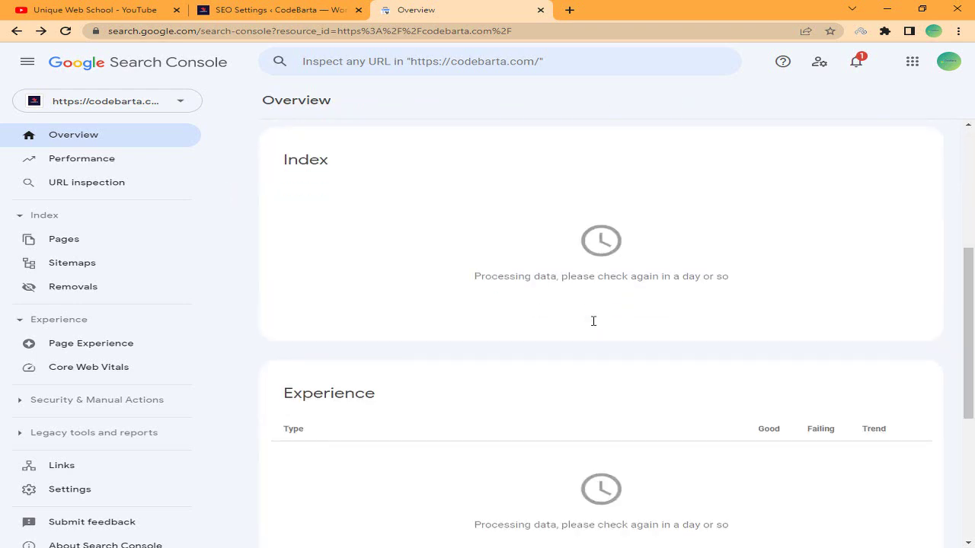
scroll(574, 277, up, 4)
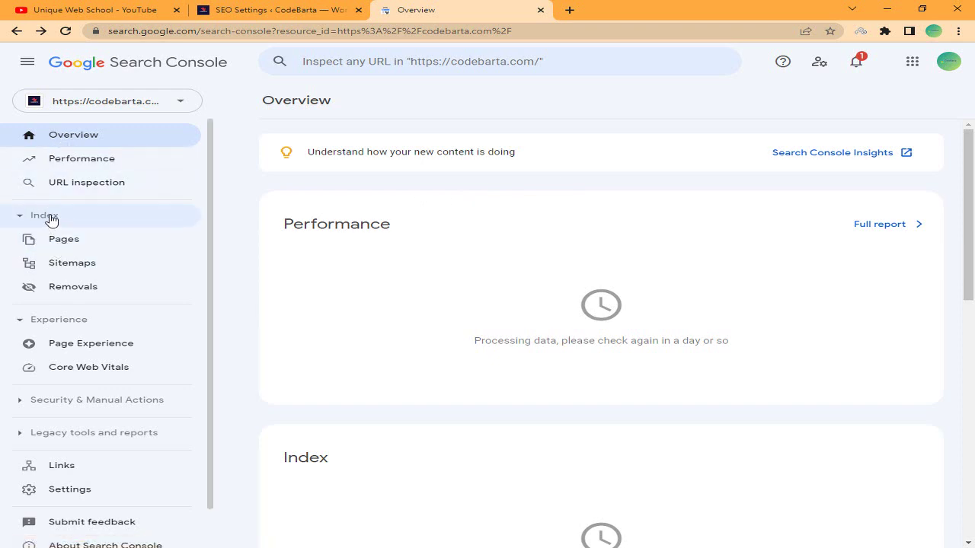
- Open the Sitemaps page for the codebarta.com property and dismiss its introduction tip
click(73, 267)
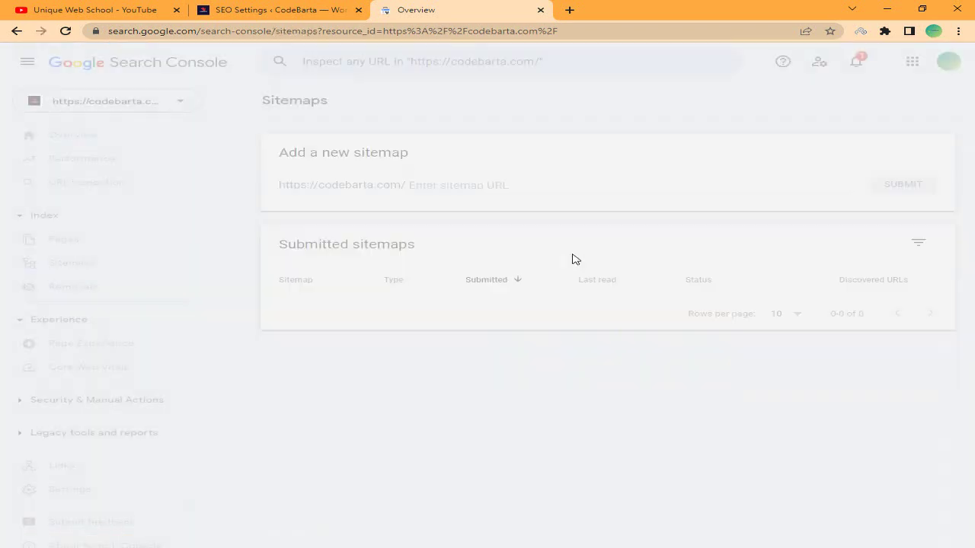
click(448, 168)
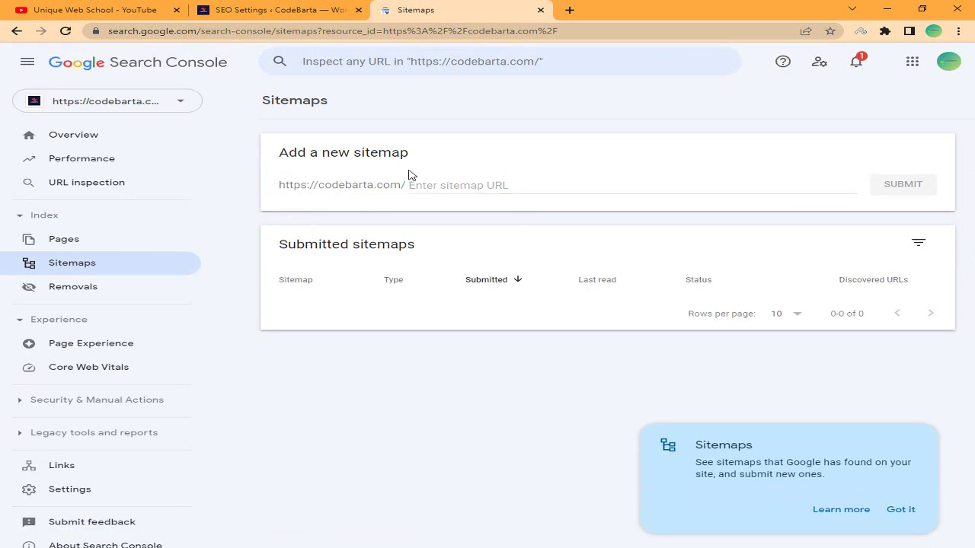
drag(302, 184, 453, 185)
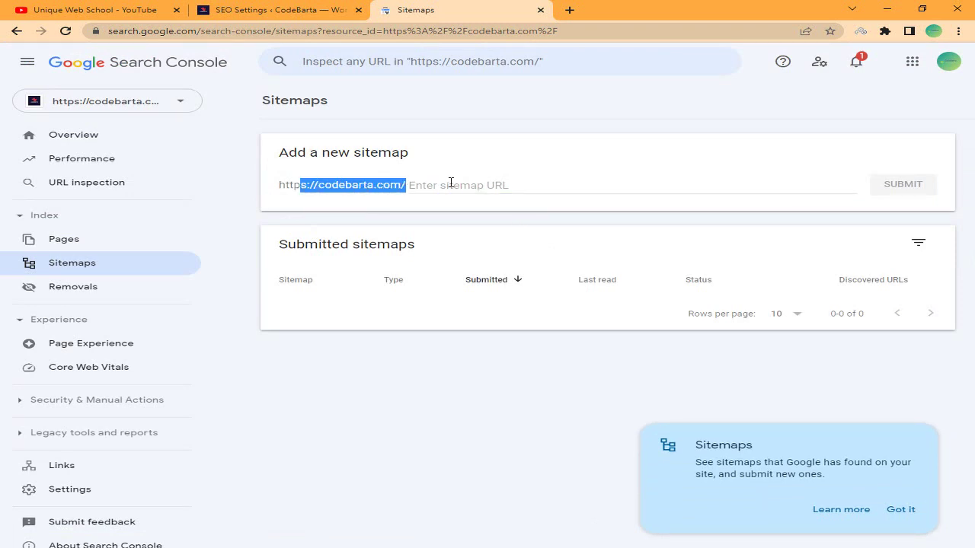
click(452, 185)
click(914, 510)
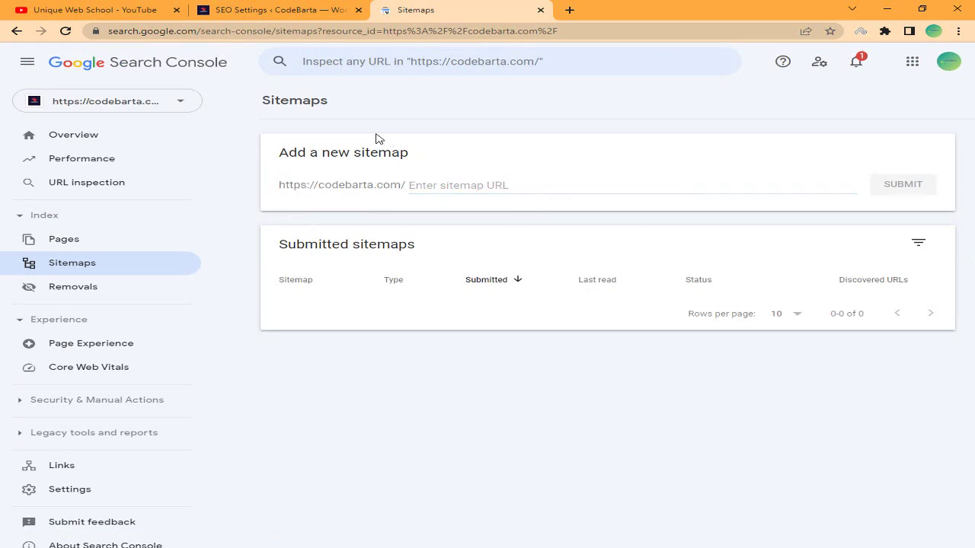
- Switch to the WordPress admin and open the sitemap index from Rank Math's Sitemap Settings
click(250, 9)
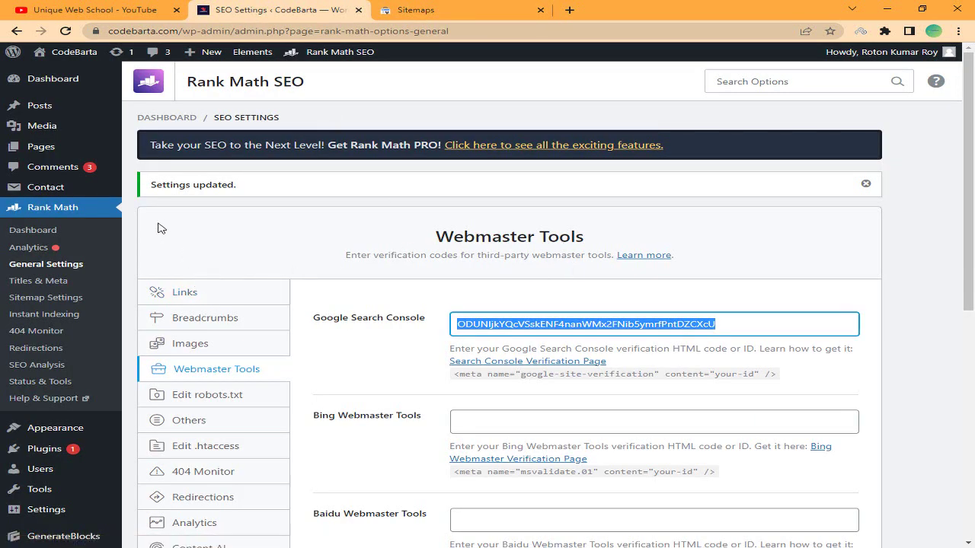
click(68, 299)
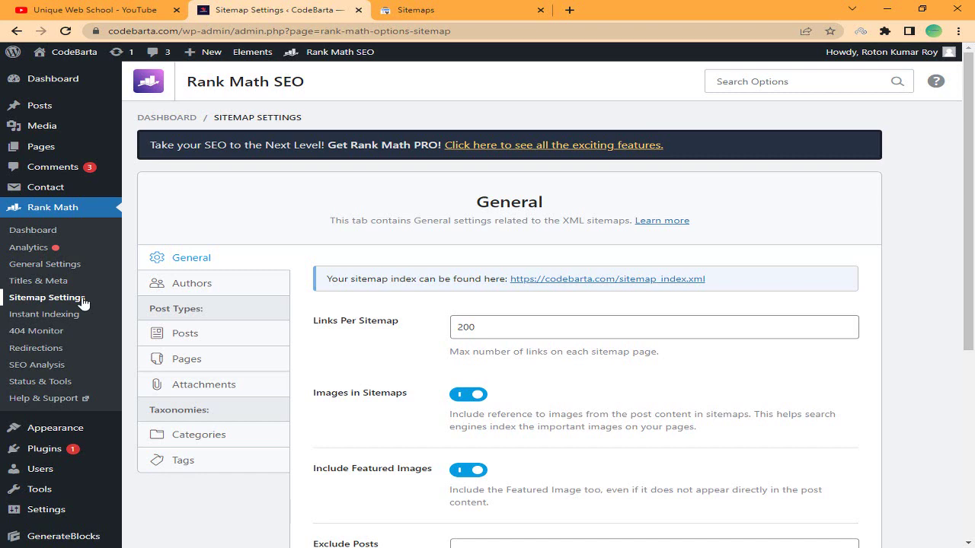
click(549, 279)
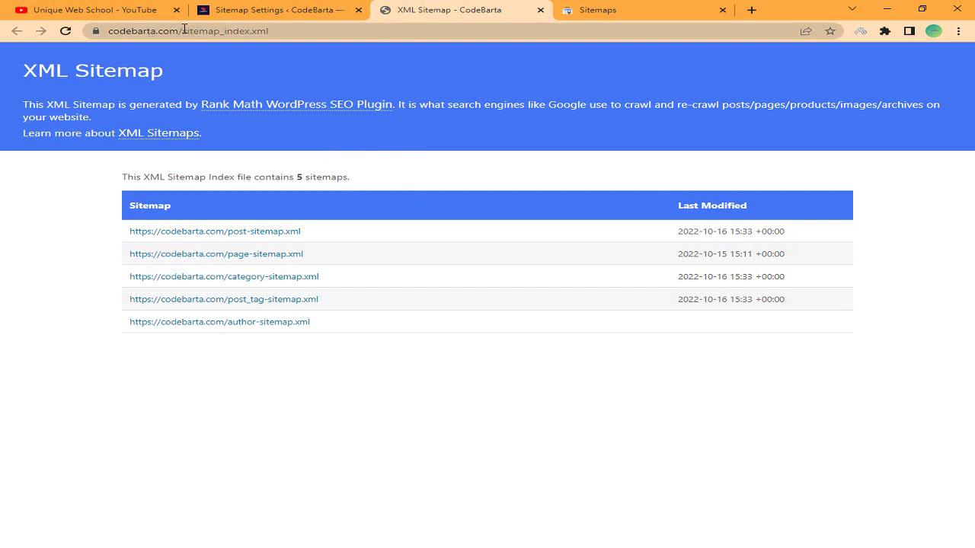
- Copy the sitemap_index.xml part of the XML sitemap's web address
drag(184, 31, 277, 31)
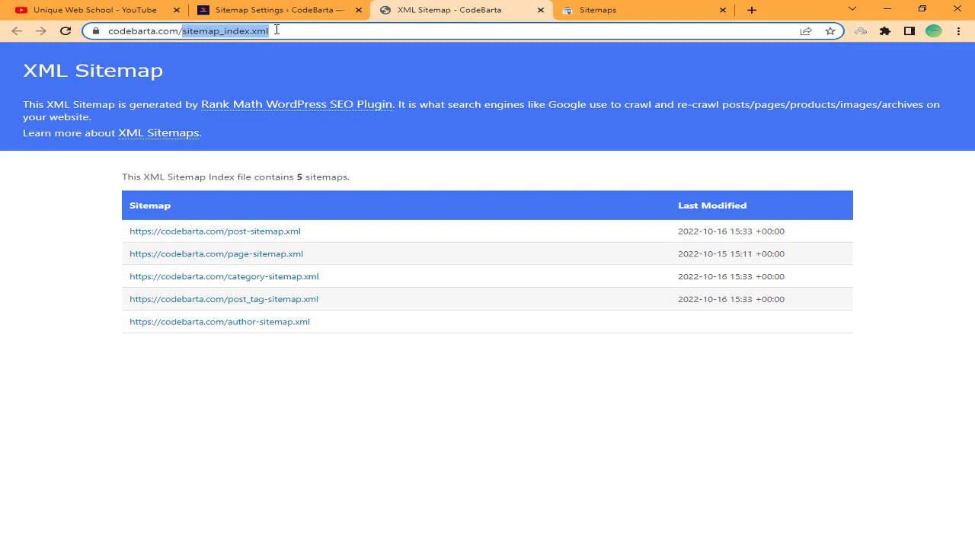
right_click(265, 31)
click(307, 99)
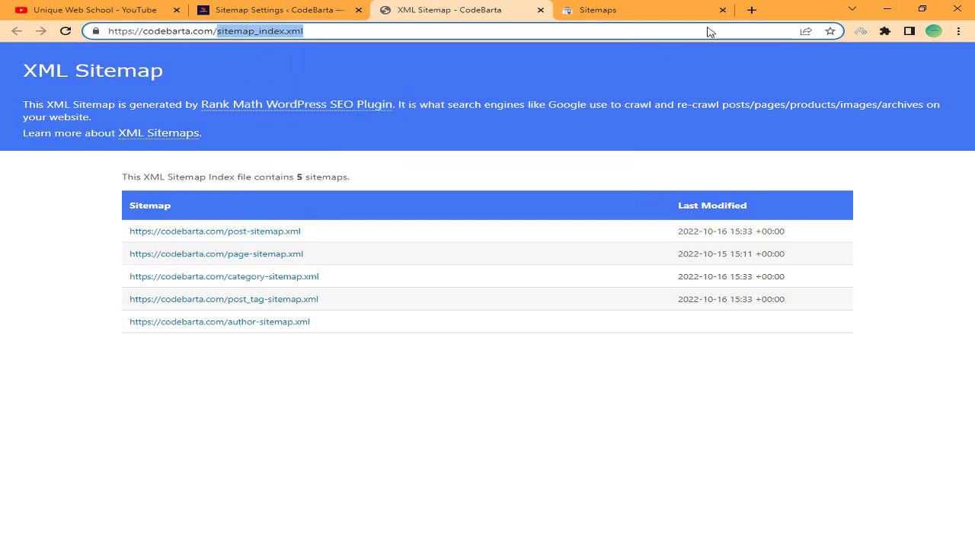
right_click(284, 31)
click(324, 94)
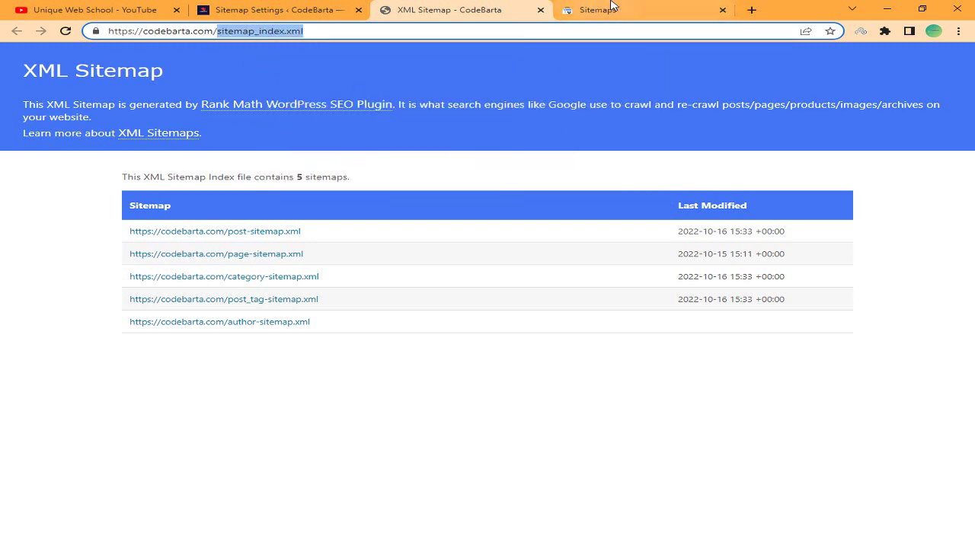
- Return to Search Console's Sitemaps page, submit sitemap_index.xml as a new sitemap and dismiss the confirmation
click(611, 6)
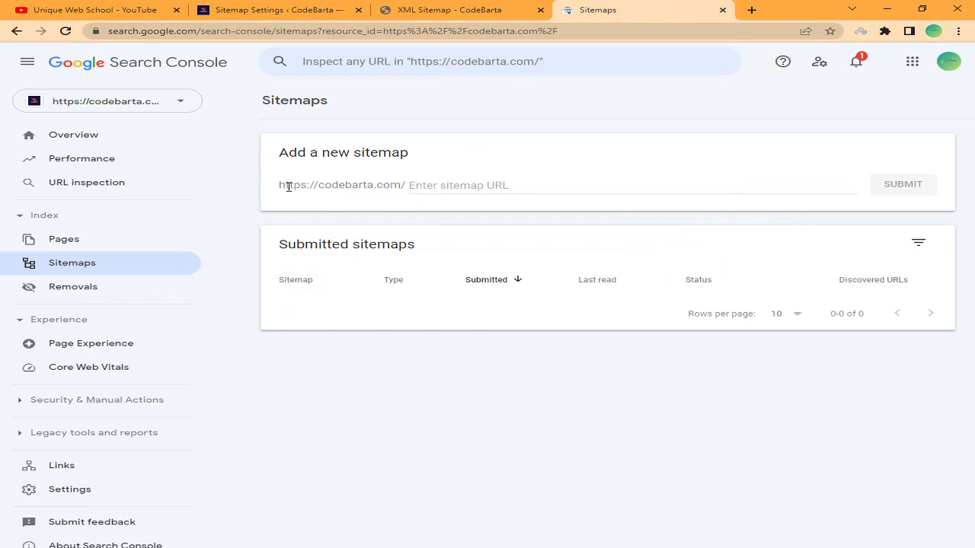
drag(279, 189, 403, 185)
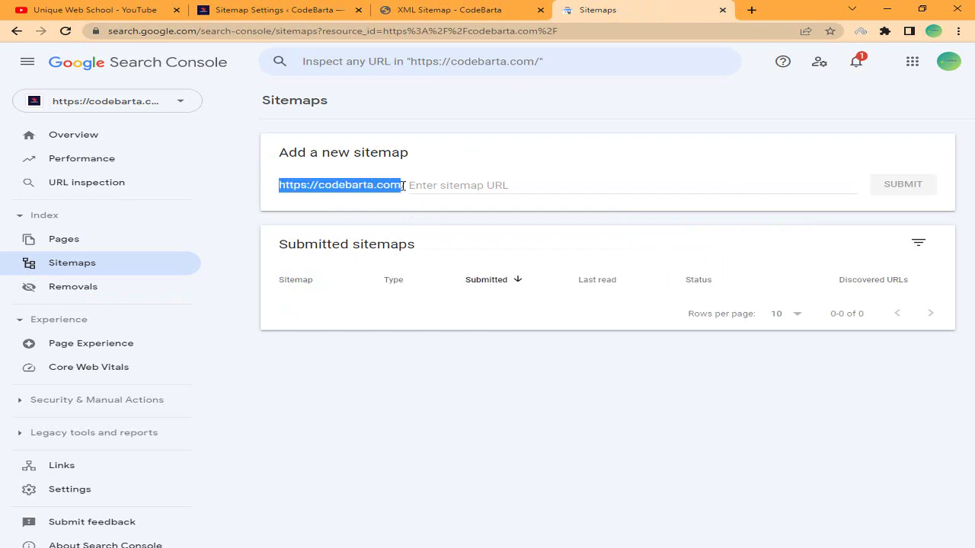
click(442, 185)
right_click(442, 185)
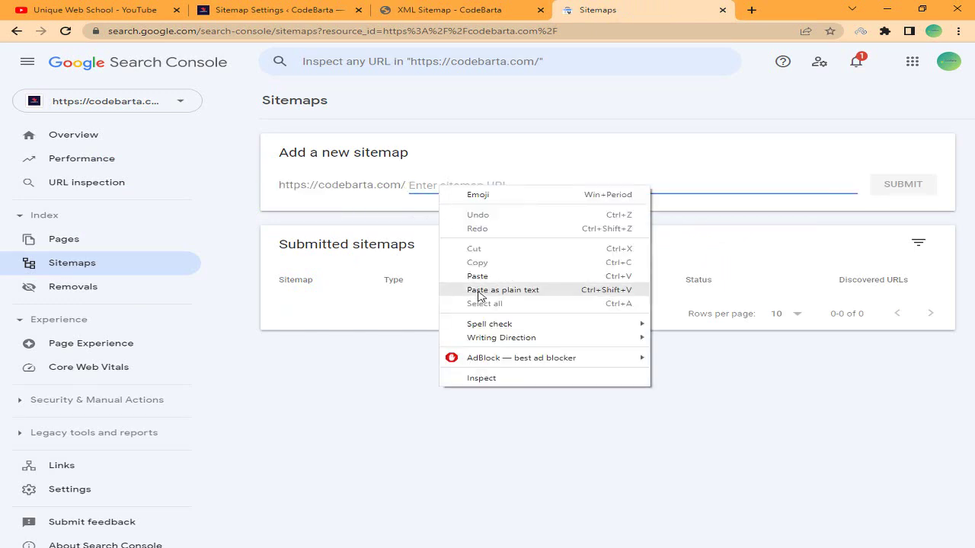
click(477, 276)
drag(410, 186, 523, 192)
click(508, 191)
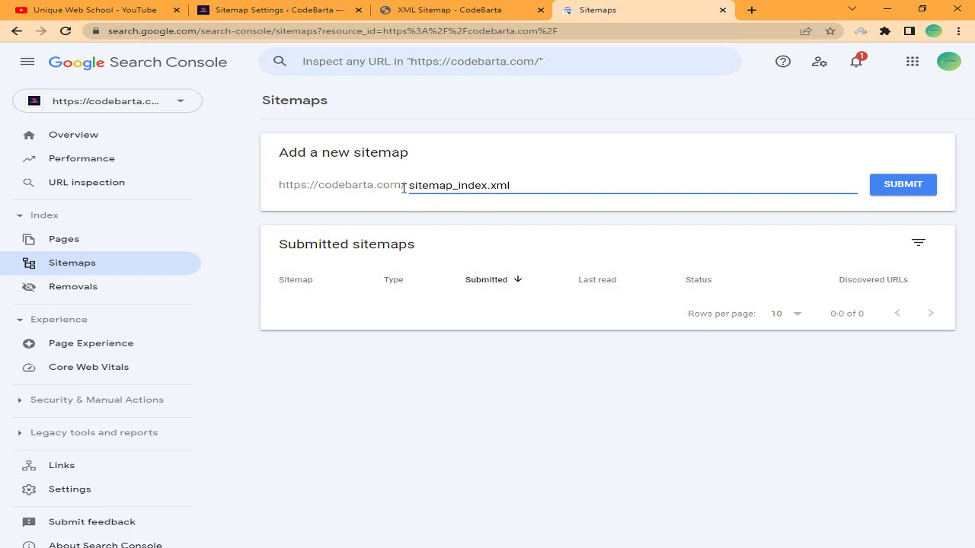
click(909, 195)
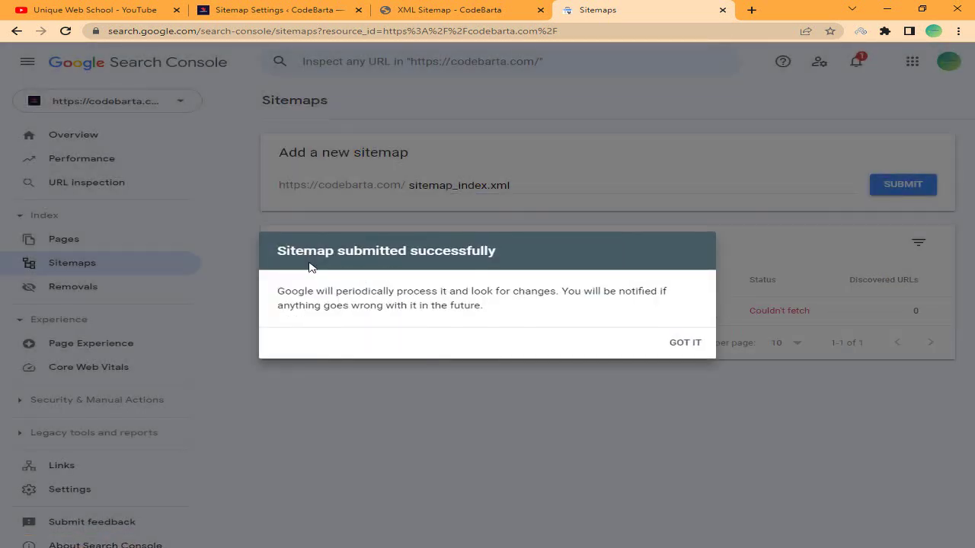
click(685, 343)
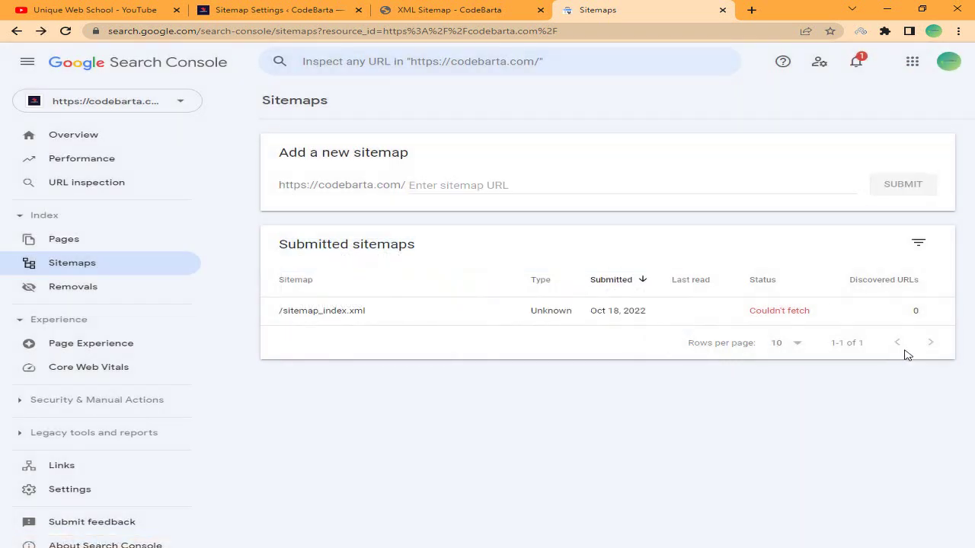
- Check the details of the submitted sitemap, reload the Sitemaps page and return to the property's Overview
click(779, 314)
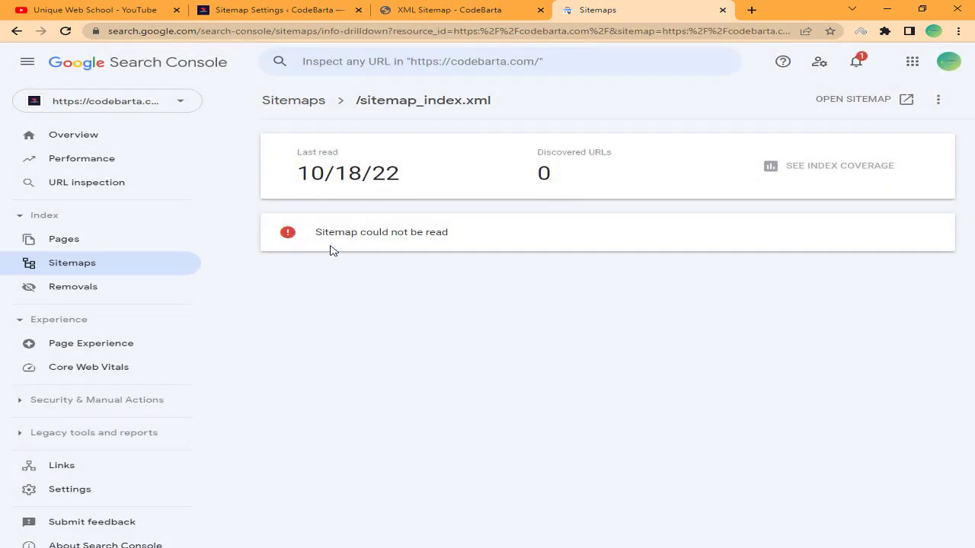
click(289, 104)
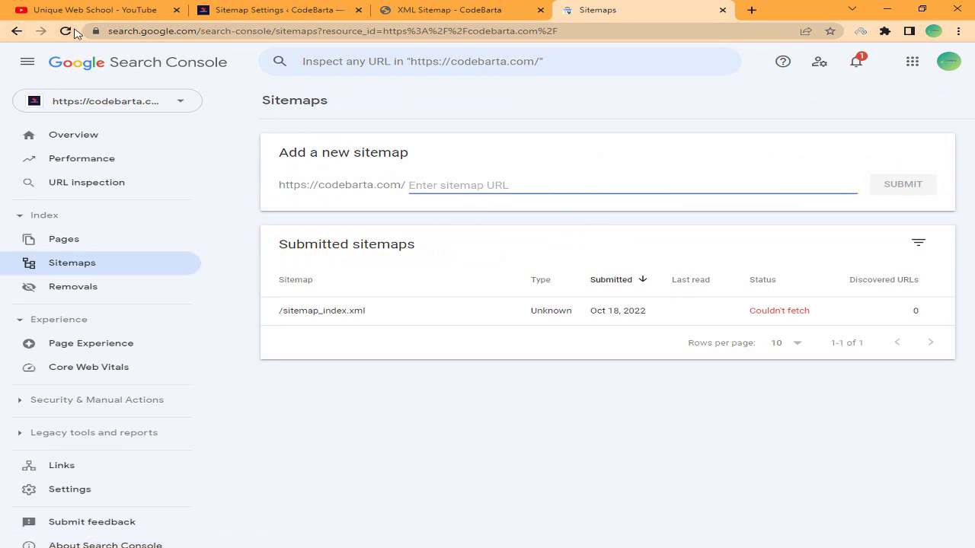
click(74, 31)
click(102, 143)
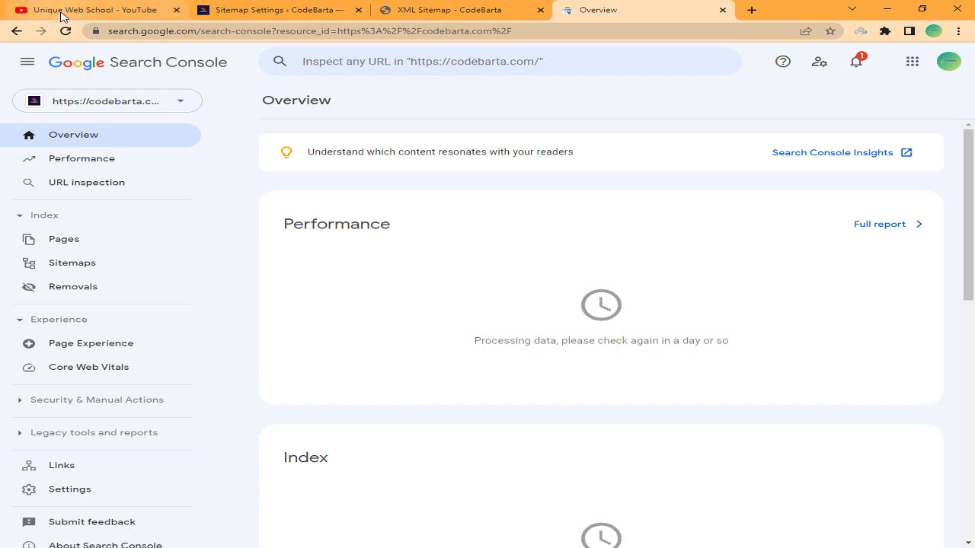
- Switch to YouTube and view the Unique Web School channel page
click(34, 10)
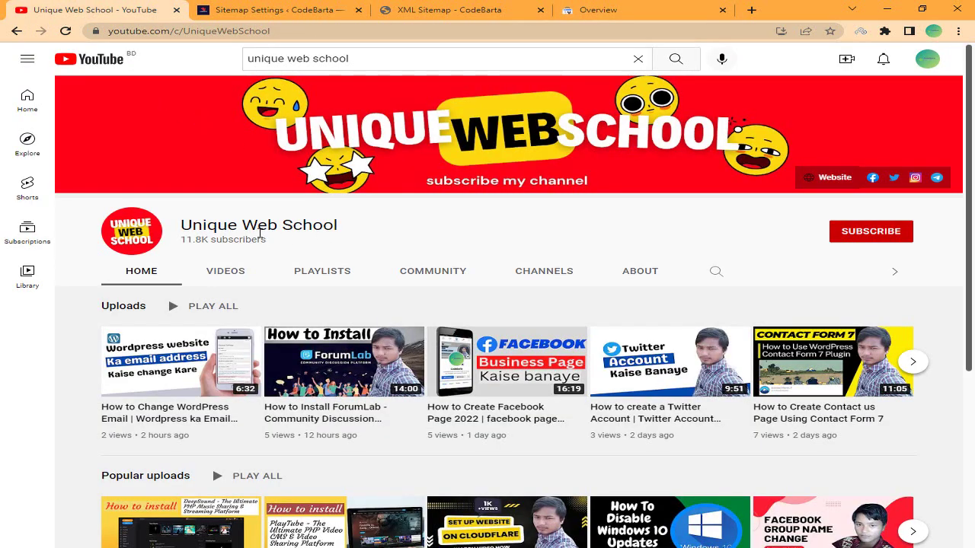
drag(193, 219, 361, 220)
click(378, 226)
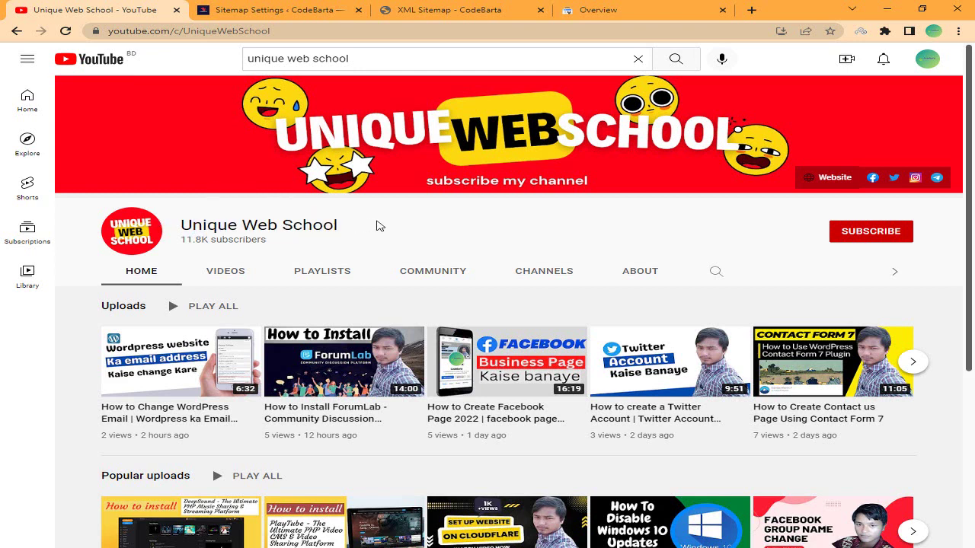